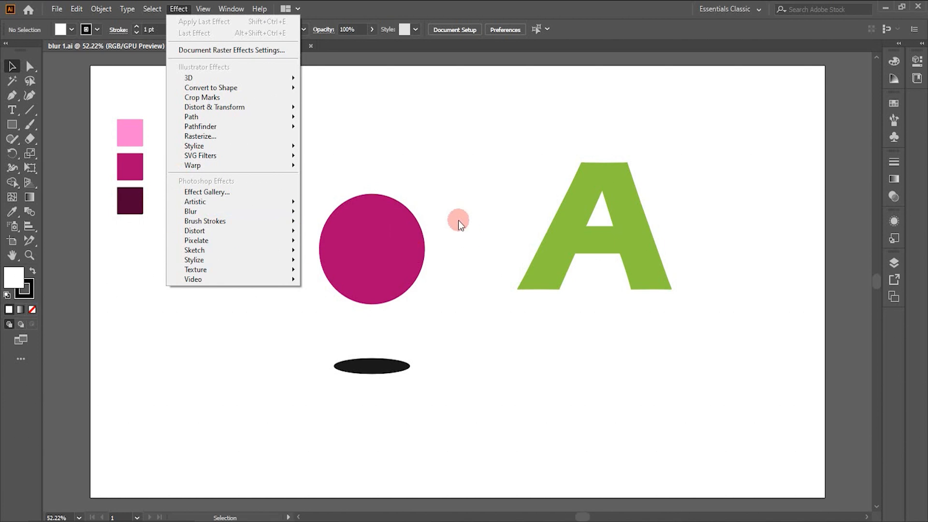
Start a Gaussian Blur on the green letter A with the preview turned on
left_click(537, 282)
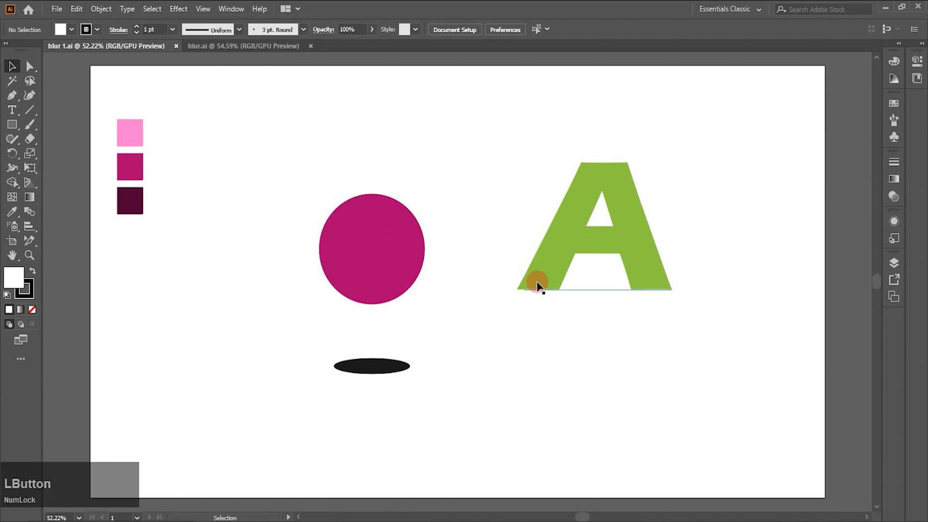
left_click(534, 192)
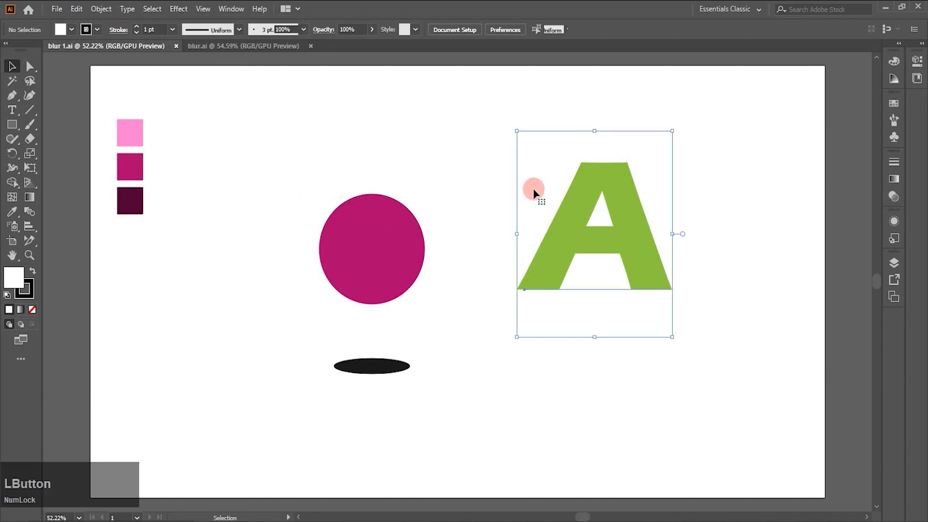
left_click(180, 9)
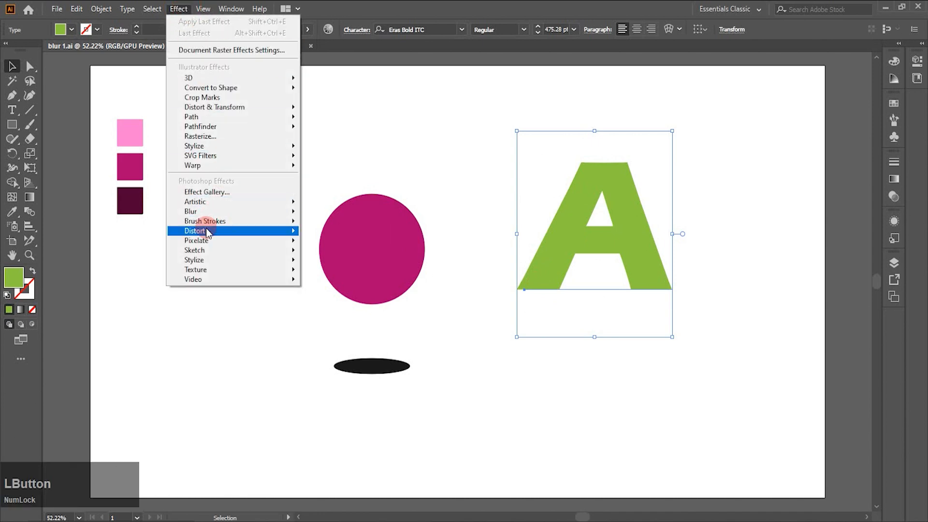
mouse_move(206, 214)
left_click(319, 214)
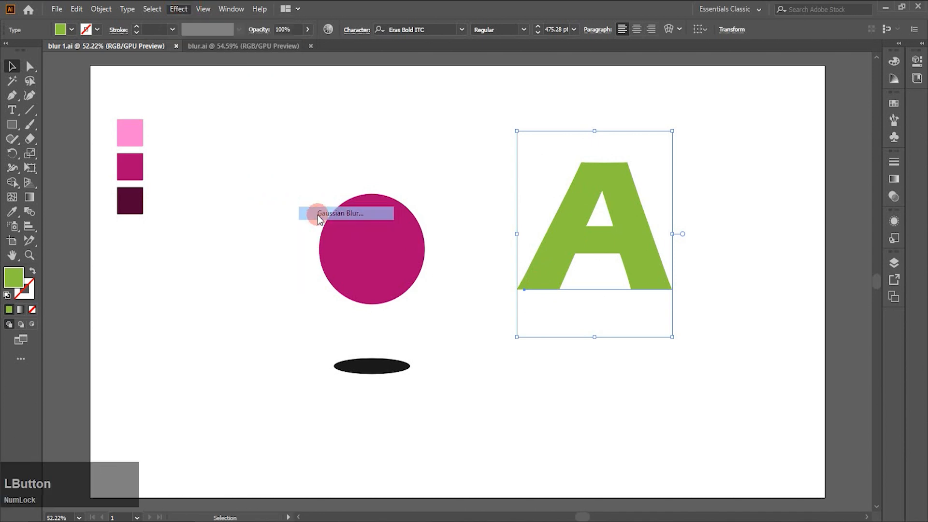
left_click(597, 264)
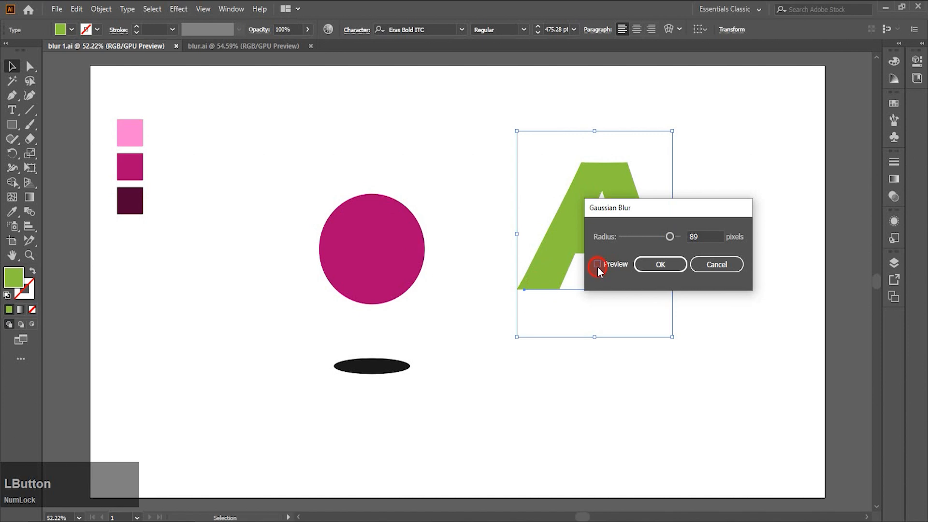
left_click_drag(650, 217, 771, 209)
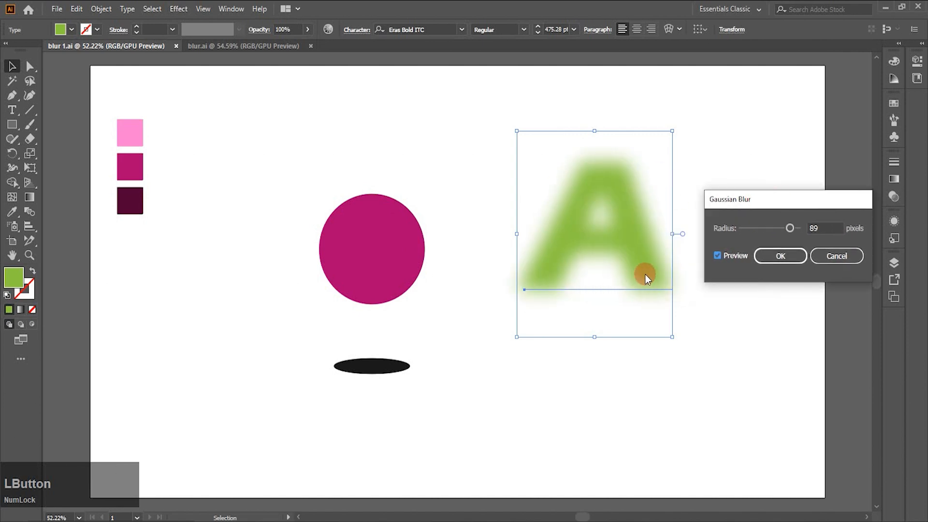
Try Gaussian Blur radii of 41.2, 6.4 and 93.3 pixels on the letter A, and undo the applied blur
left_click(777, 228)
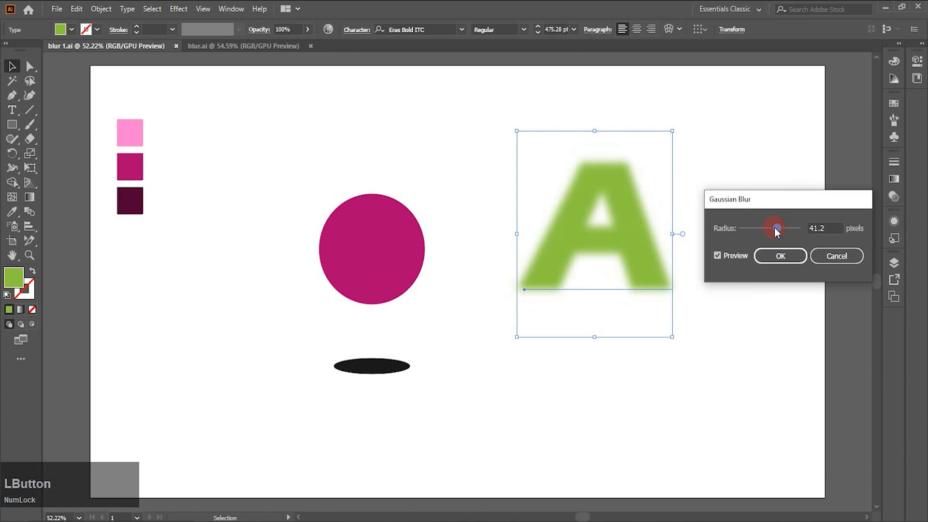
left_click(759, 228)
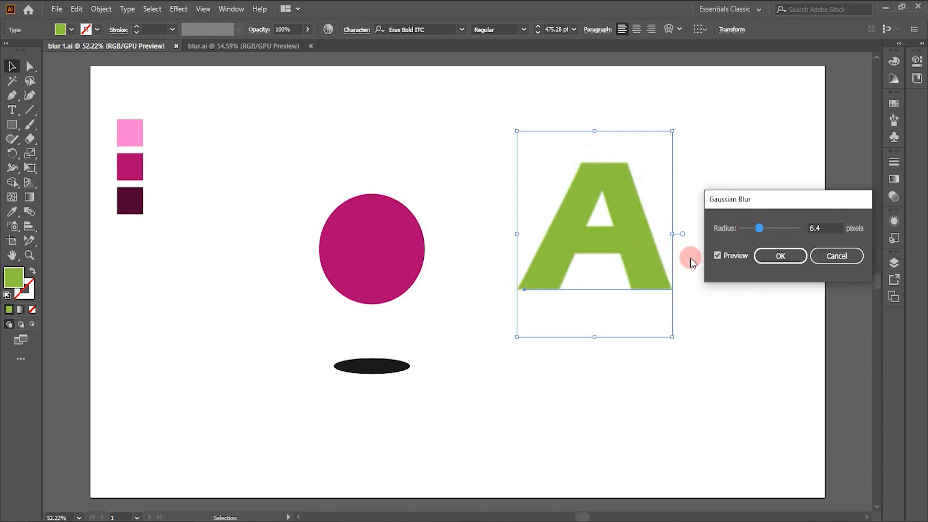
left_click(791, 228)
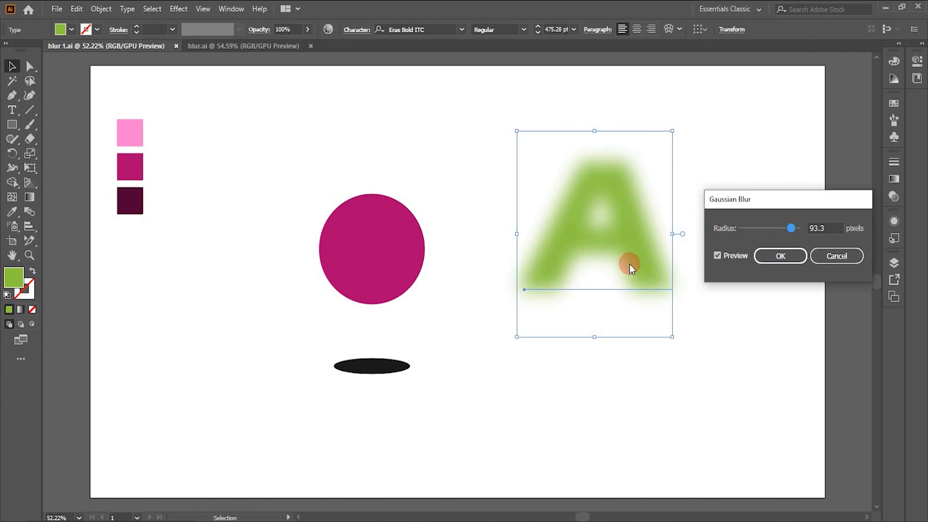
left_click(781, 256)
left_click(752, 168)
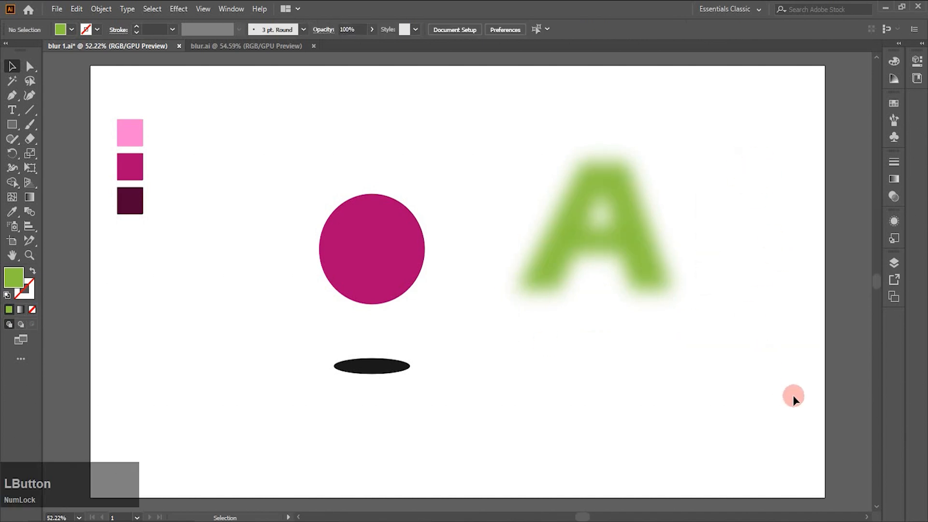
key("ctrl+z")
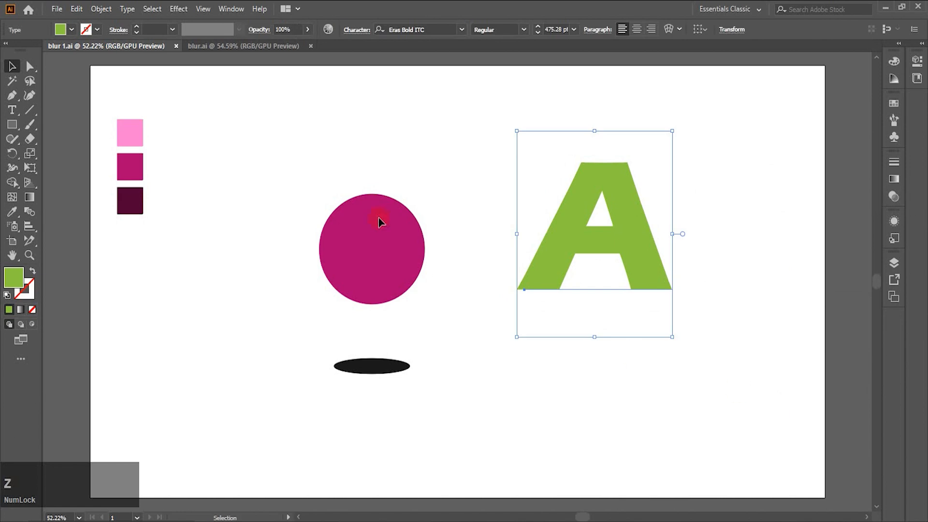
Start a Radial Blur on the letter A and set its amount to 18
left_click(183, 10)
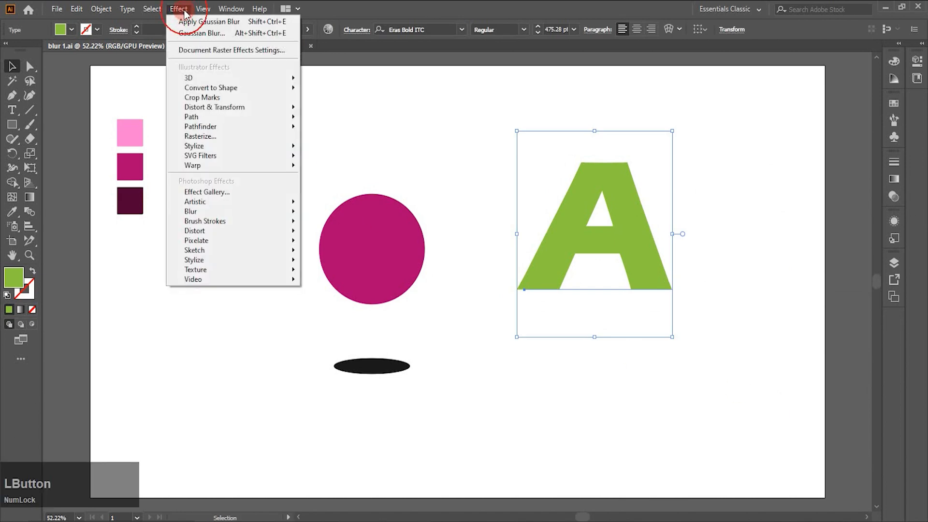
mouse_move(194, 211)
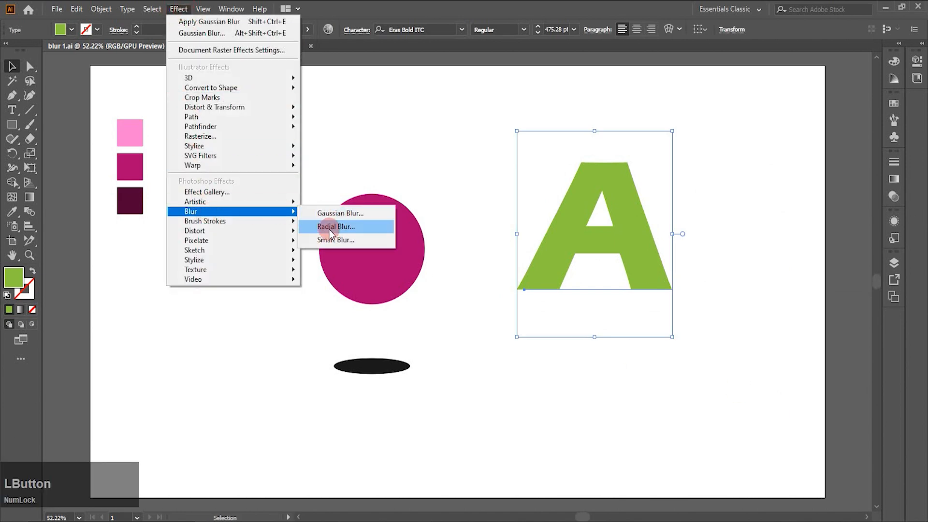
left_click(330, 227)
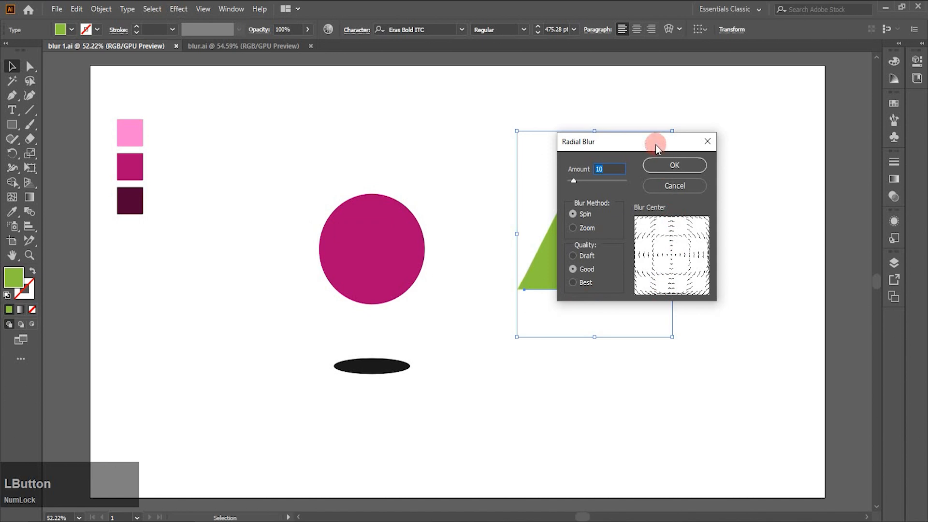
left_click_drag(657, 148, 800, 153)
double_click(740, 173)
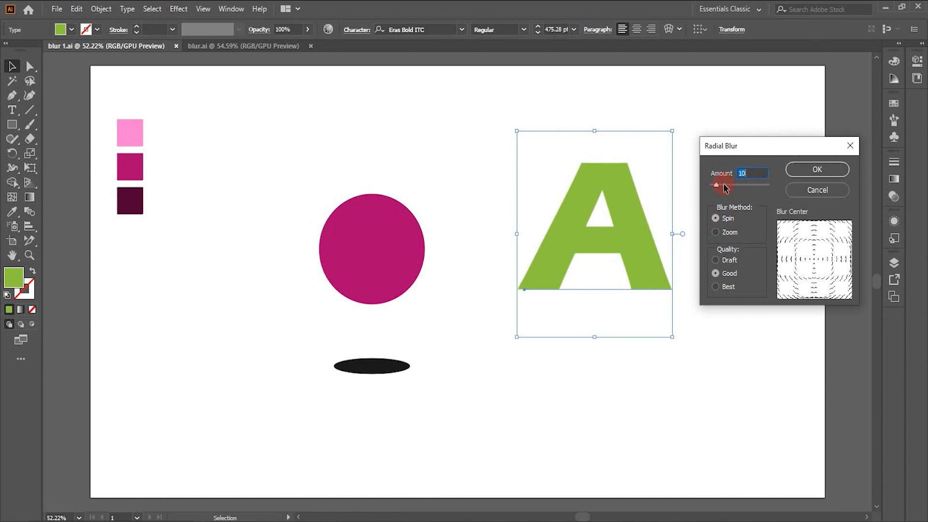
left_click(724, 186)
left_click_drag(724, 188, 720, 186)
left_click(738, 174)
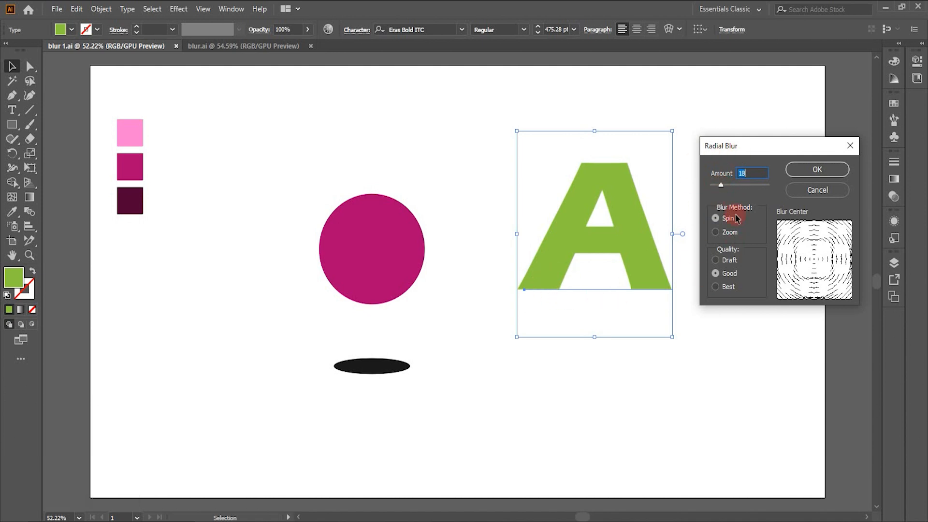
Apply the Radial Blur to the letter A with the Spin method and Good quality, and deselect it
left_click(828, 285)
left_click_drag(827, 285, 800, 287)
left_click(716, 233)
left_click(715, 219)
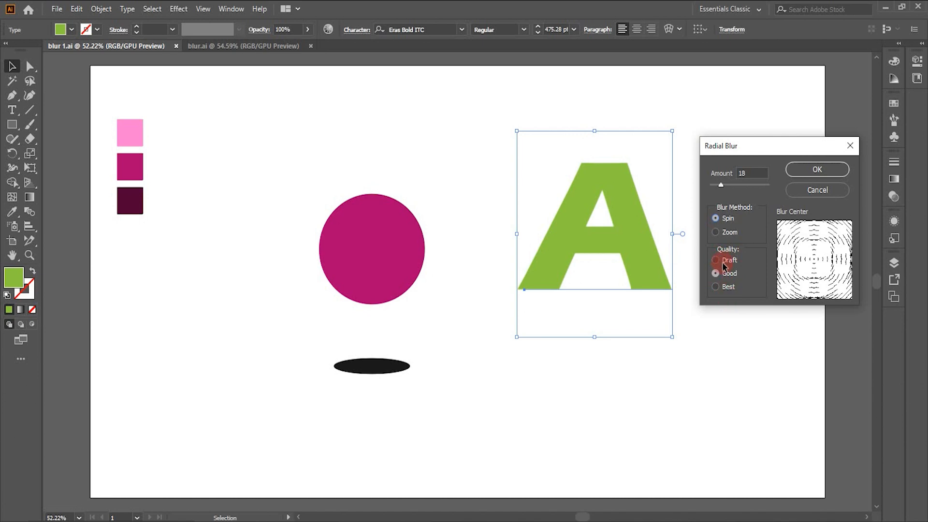
left_click(730, 290)
left_click(730, 275)
left_click(822, 169)
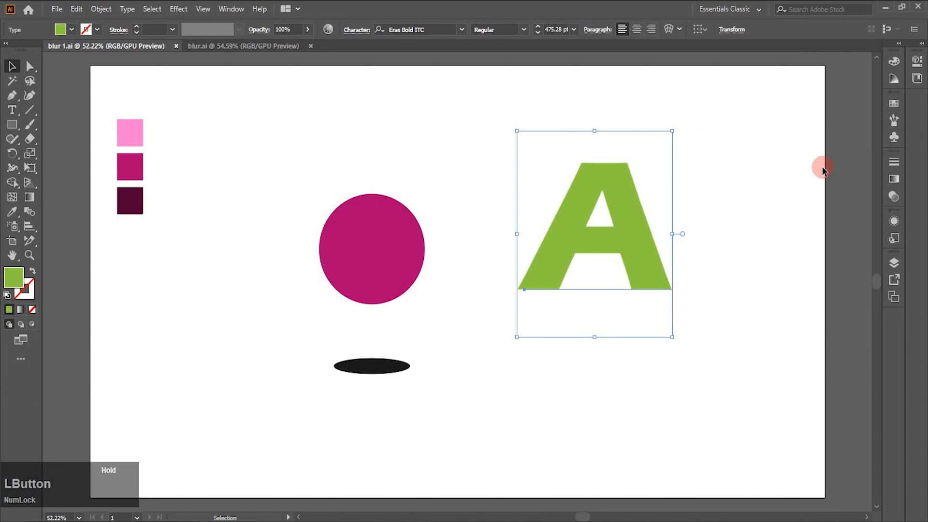
left_click(756, 224)
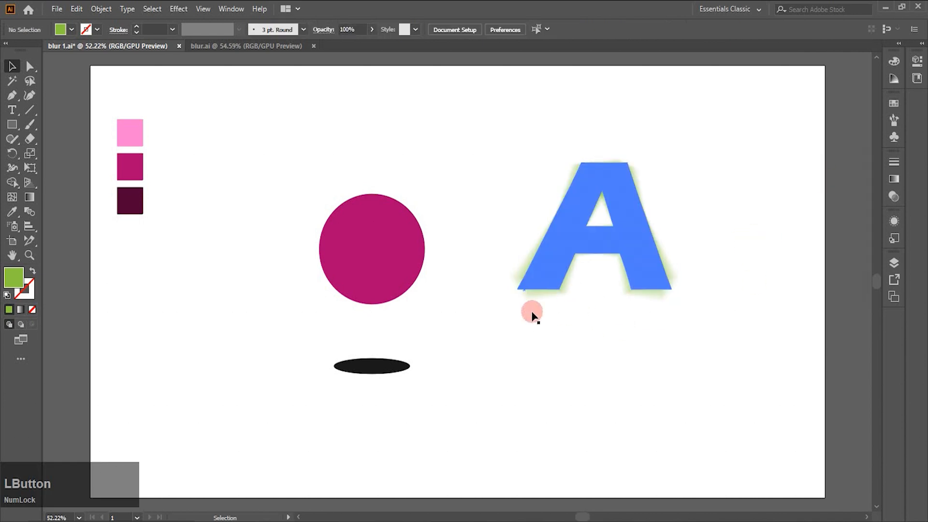
left_click(29, 255)
left_click_drag(473, 251, 667, 402)
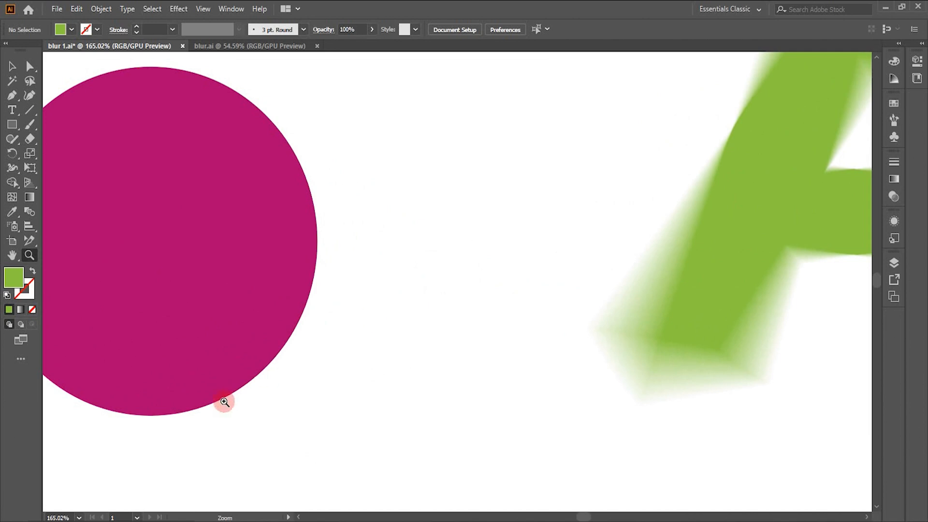
left_click(79, 516)
left_click(97, 506)
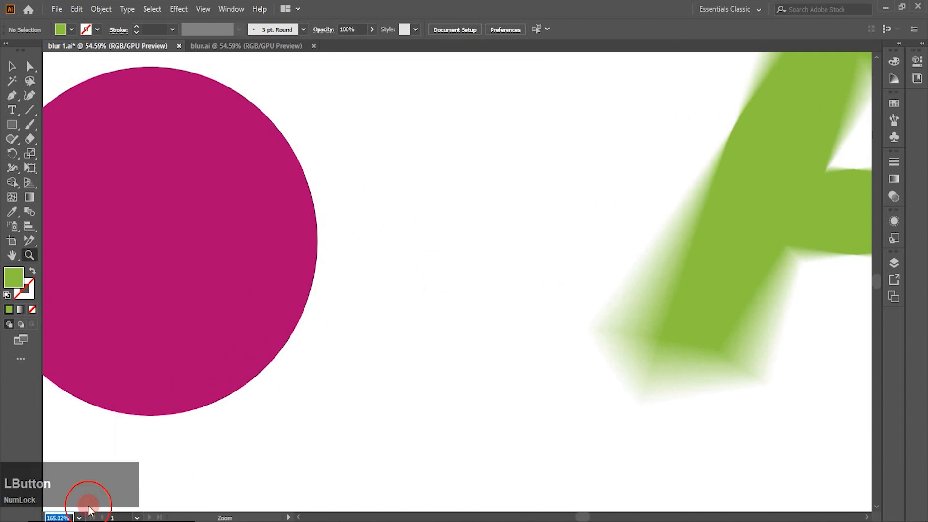
Fill the magenta circle with a linear gradient and add a middle color stop at about 23% location
left_click(13, 67)
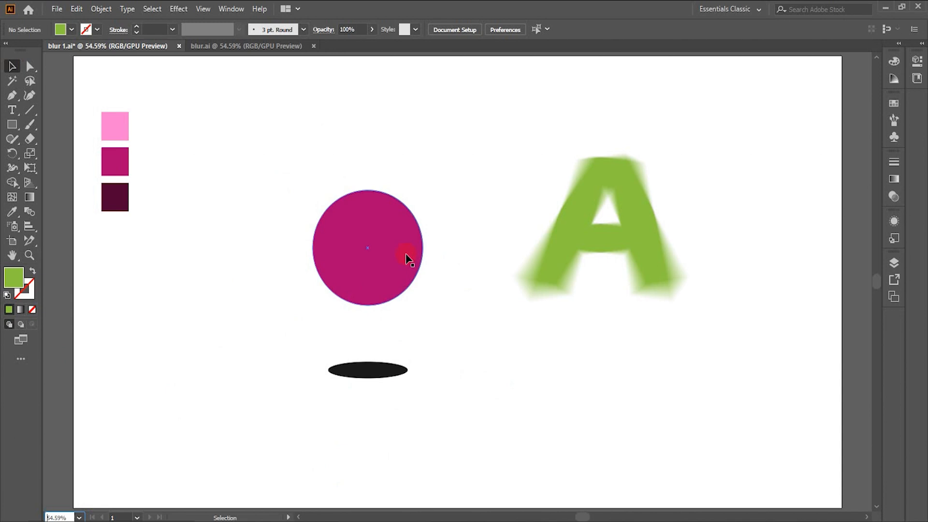
left_click(386, 269)
double_click(30, 197)
left_click(796, 243)
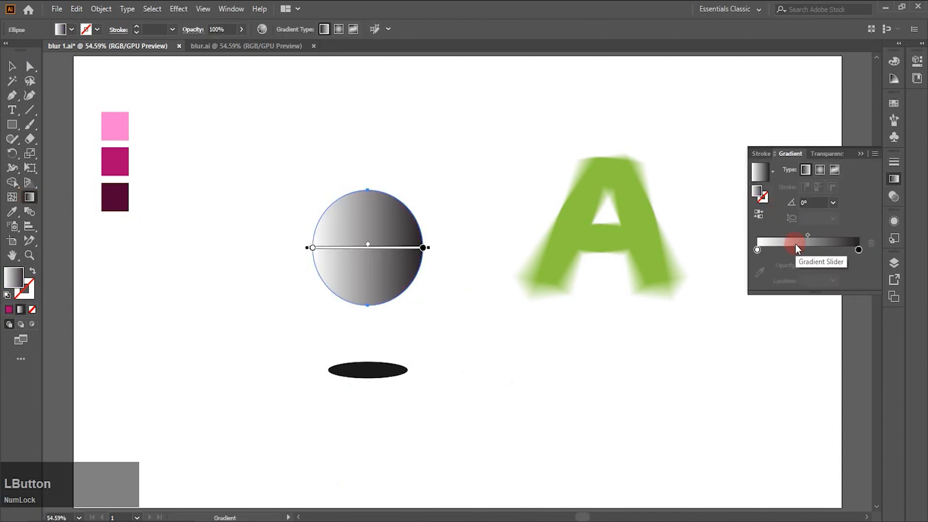
left_click(777, 250)
mouse_move(776, 251)
left_mouse_down()
mouse_move(791, 251)
mouse_move(779, 253)
left_mouse_up()
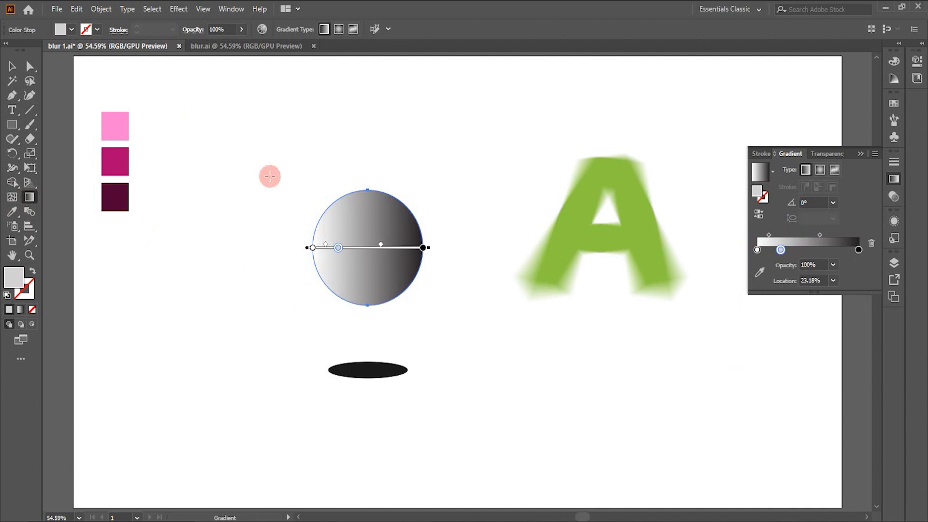
Color the circle's first gradient stop magenta and its middle stop light pink, sampling both from the color squares
double_click(756, 250)
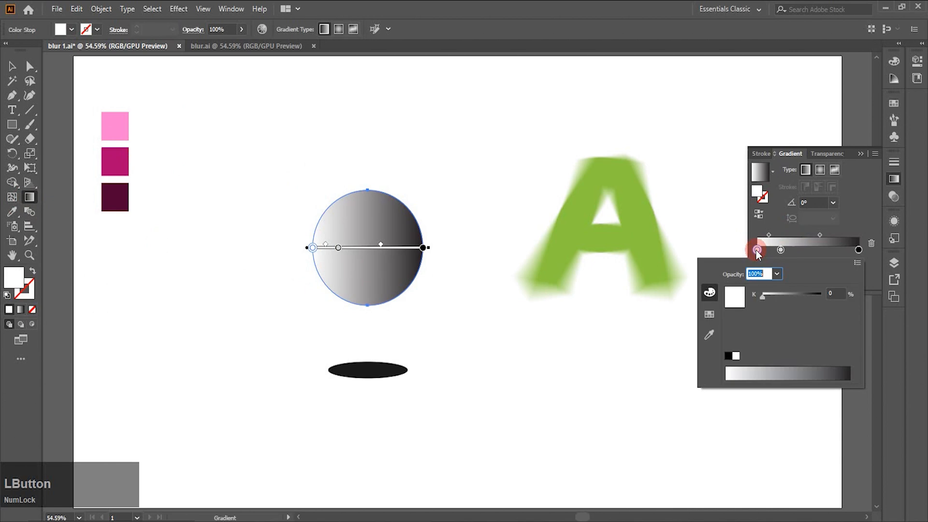
left_click(709, 332)
left_click(129, 160)
left_click(781, 250)
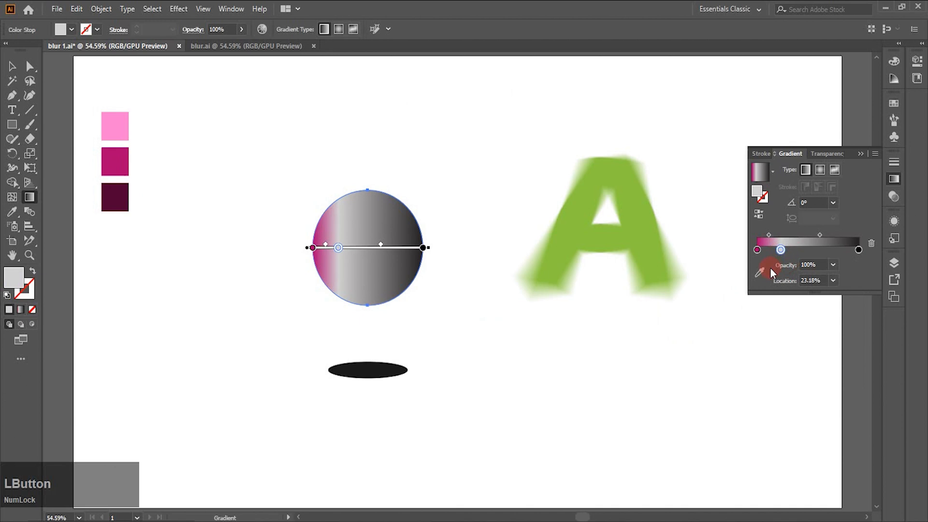
double_click(779, 250)
left_click(709, 329)
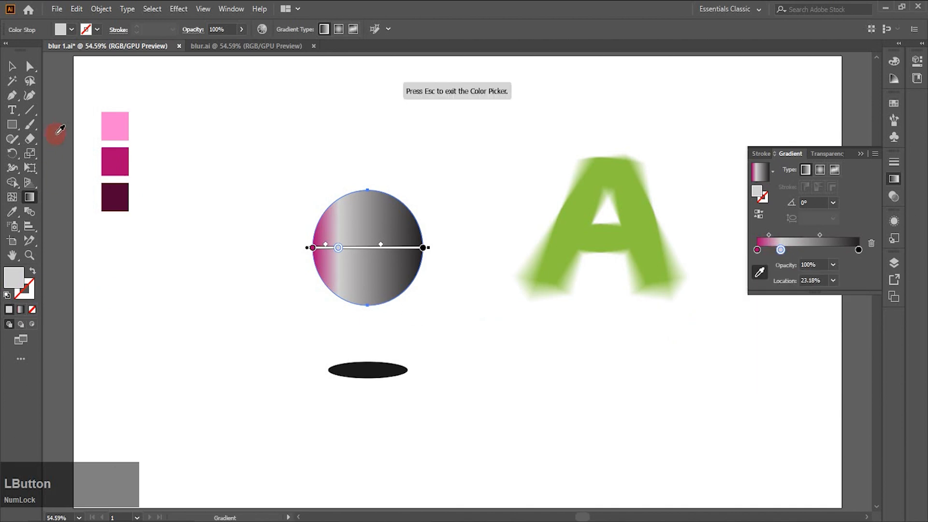
left_click(115, 126)
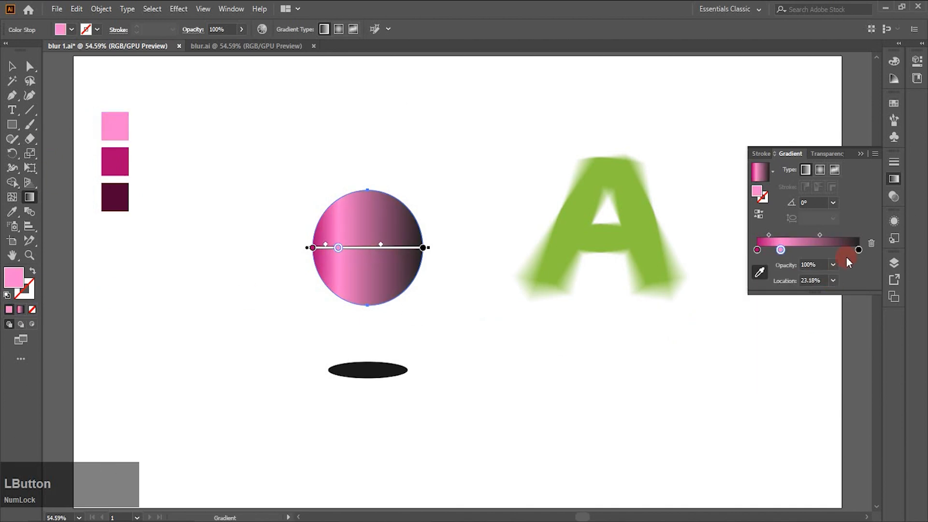
Color the circle's last gradient stop dark purple, sampled from the darkest color square
left_click(858, 250)
double_click(858, 250)
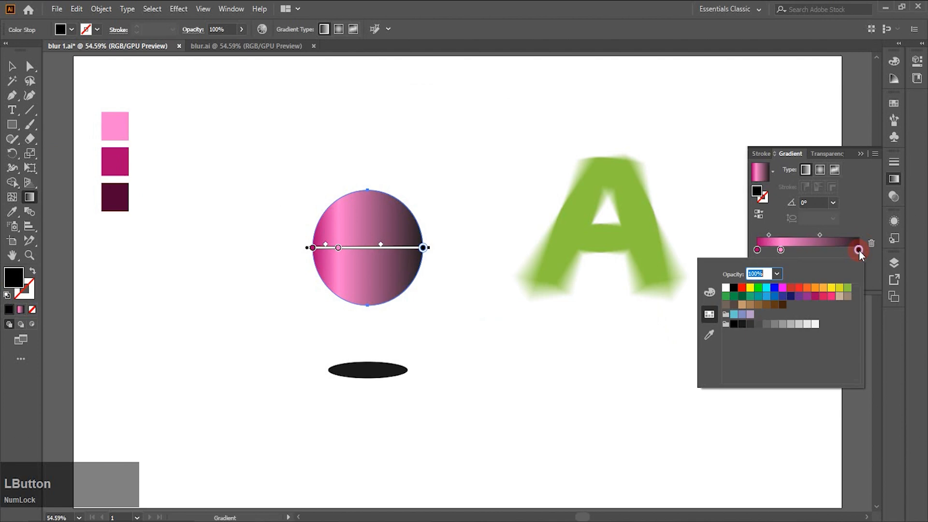
left_click(709, 335)
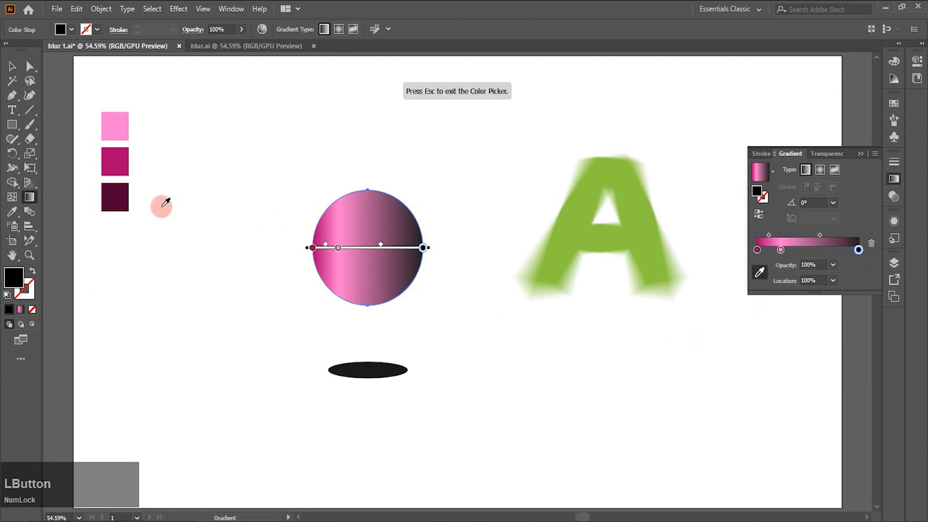
left_click(112, 198)
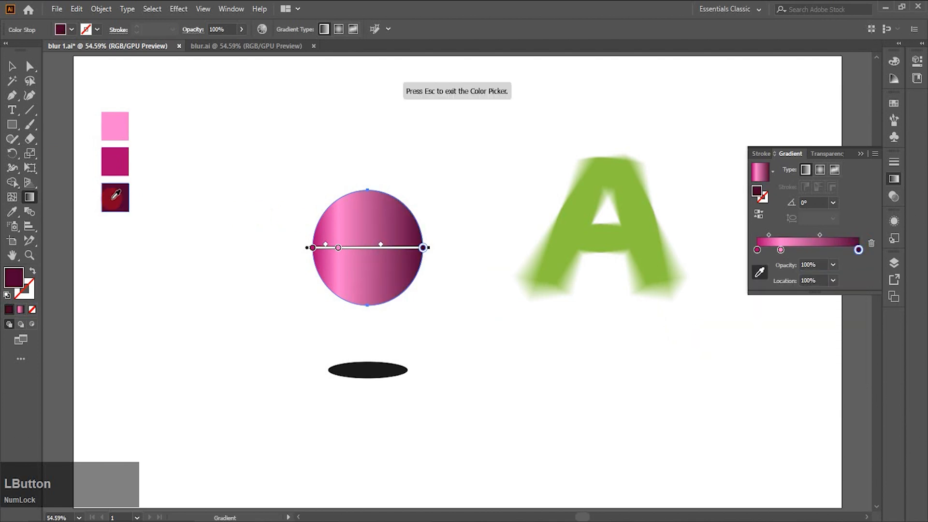
Make the gradient radial at -53.4° from the circle's upper left, with light pink first at 5.29%, magenta second and dark purple last
left_click(820, 170)
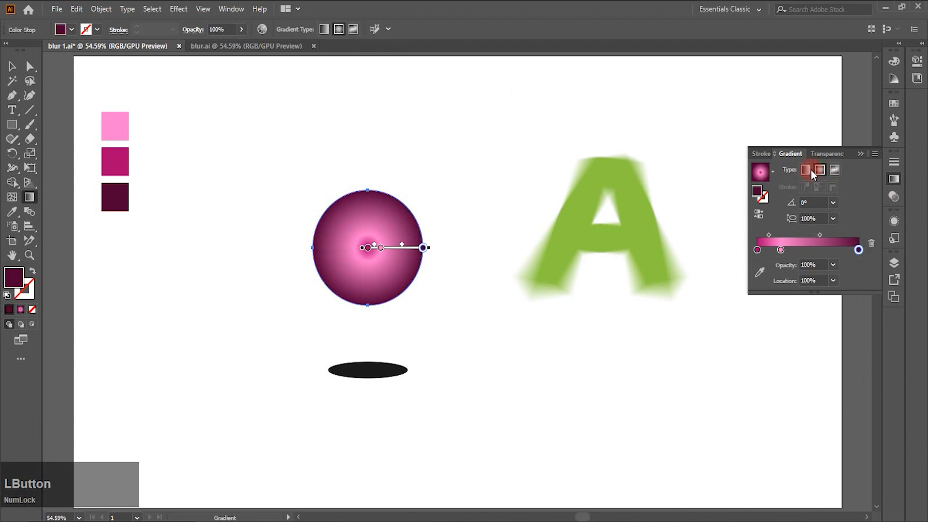
left_click_drag(347, 215, 411, 307)
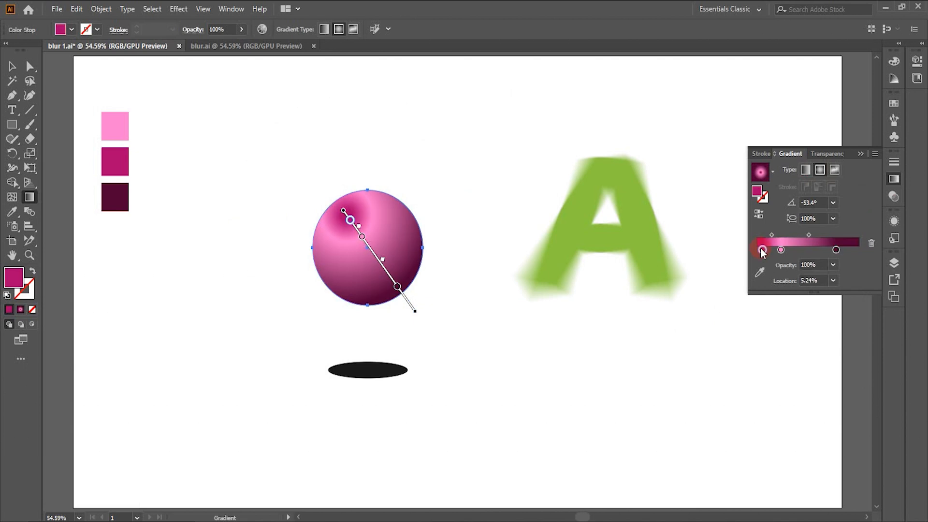
mouse_move(762, 252)
left_mouse_down()
mouse_move(788, 252)
mouse_move(763, 251)
left_mouse_up()
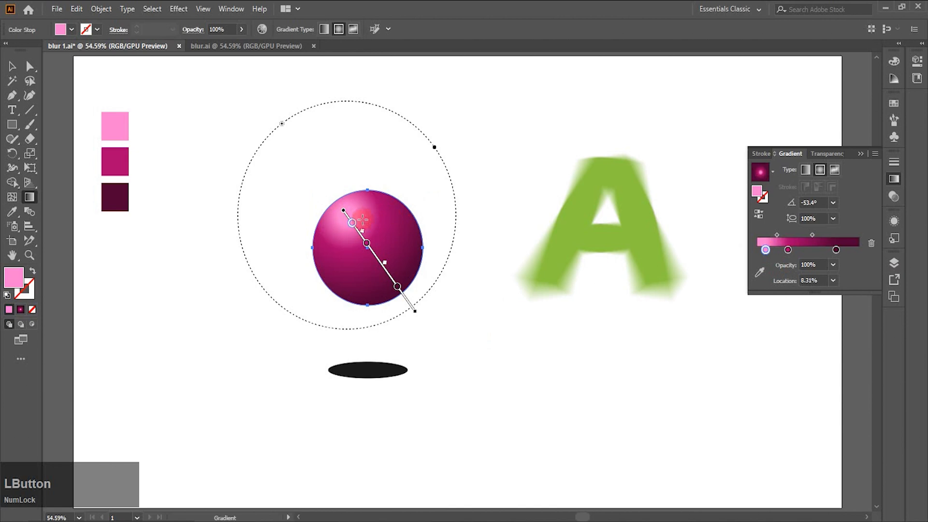
mouse_move(353, 223)
left_mouse_down()
mouse_move(358, 234)
mouse_move(352, 222)
left_mouse_up()
left_click_drag(375, 254, 382, 264)
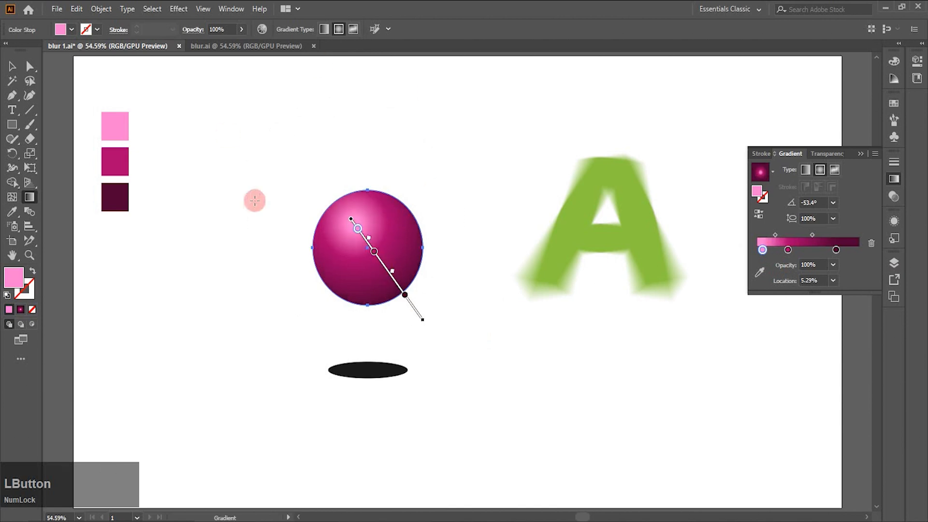
Deselect the ball and apply a Gaussian Blur with a 95-pixel radius to the black ellipse below it
left_click(11, 66)
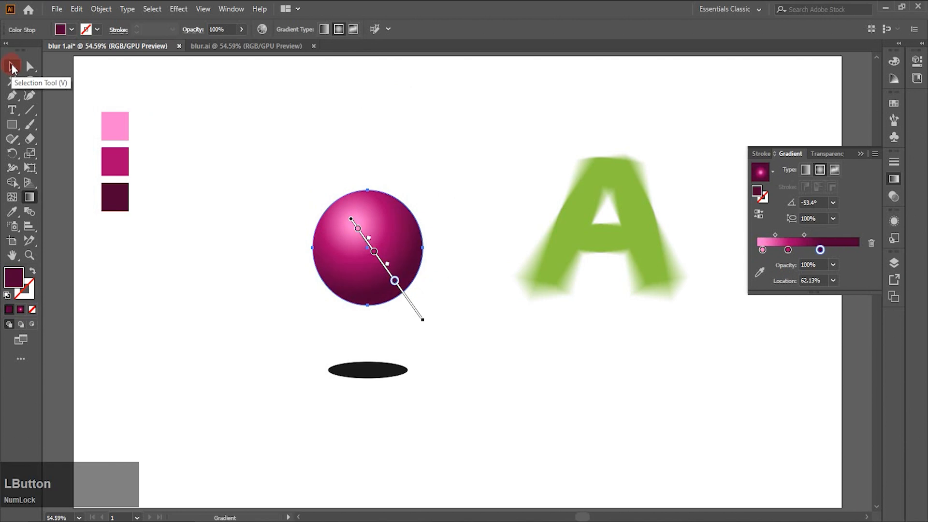
left_click(213, 290)
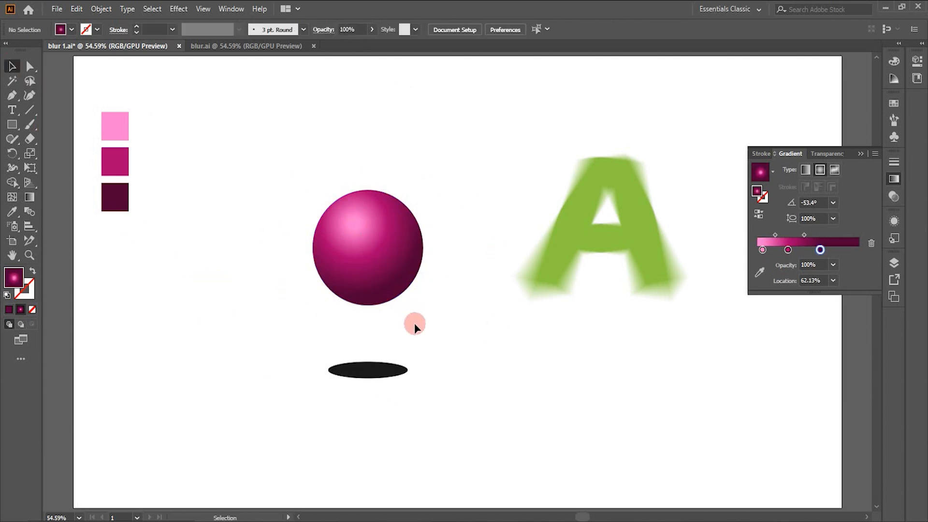
left_click(376, 375)
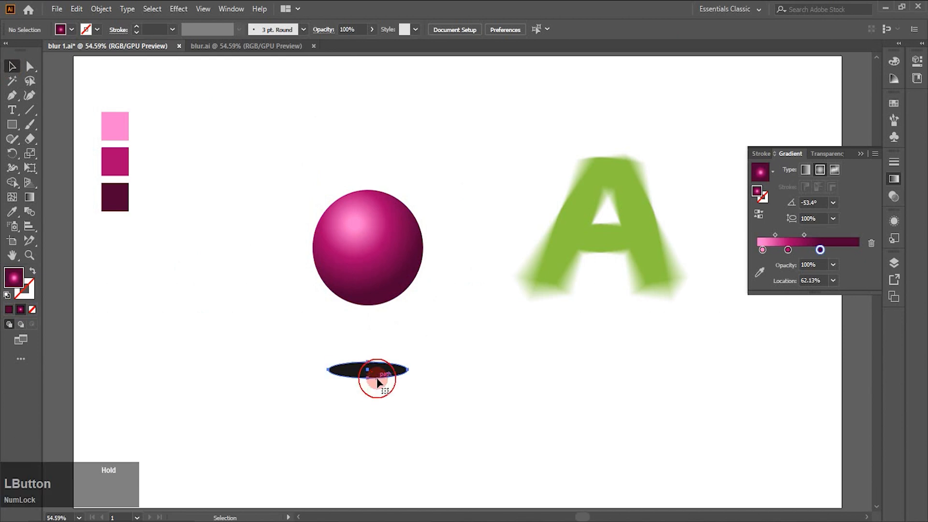
left_click(171, 12)
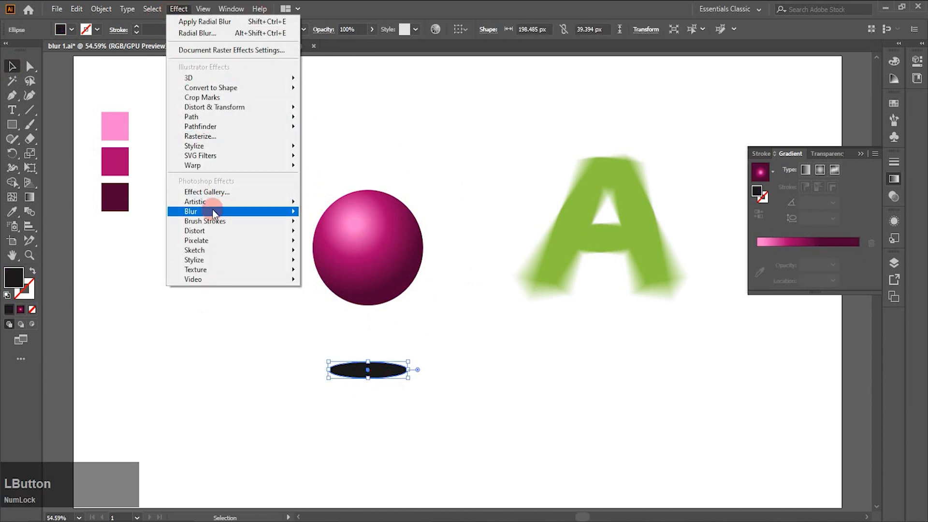
left_click(236, 213)
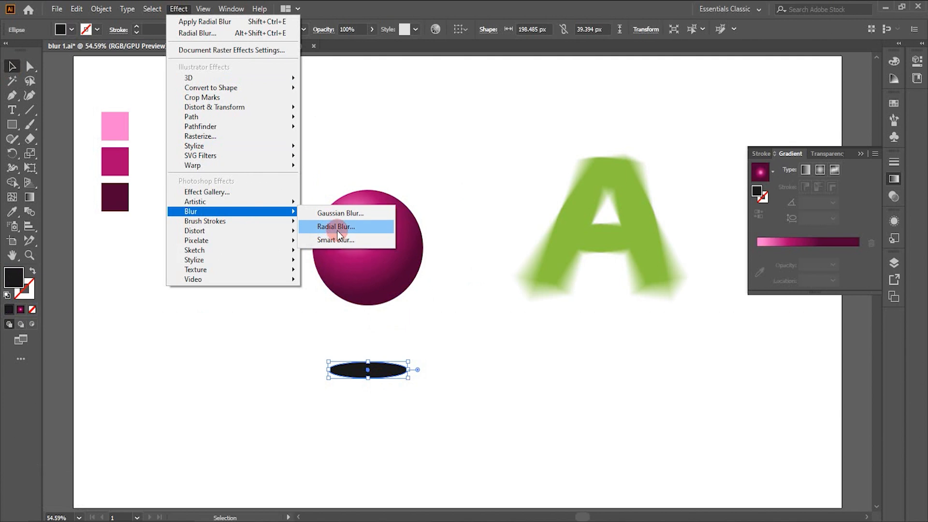
left_click(341, 213)
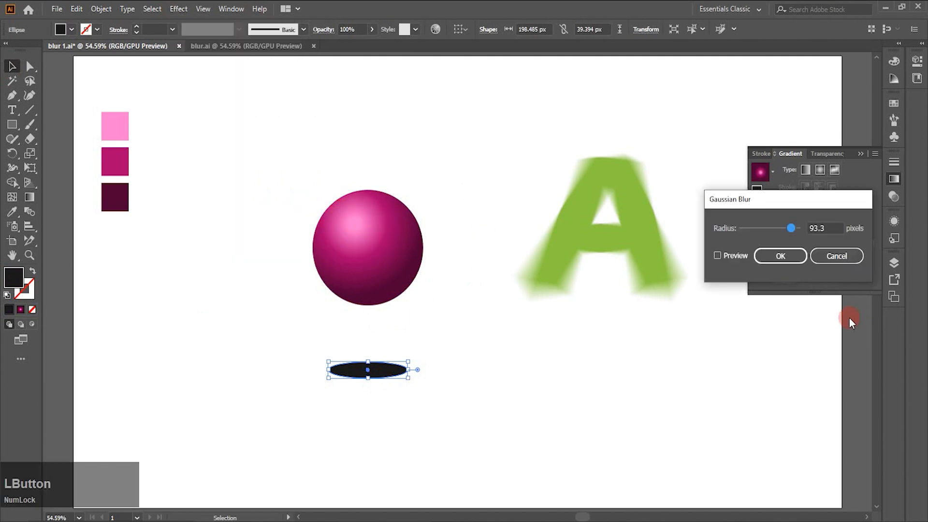
left_click(720, 255)
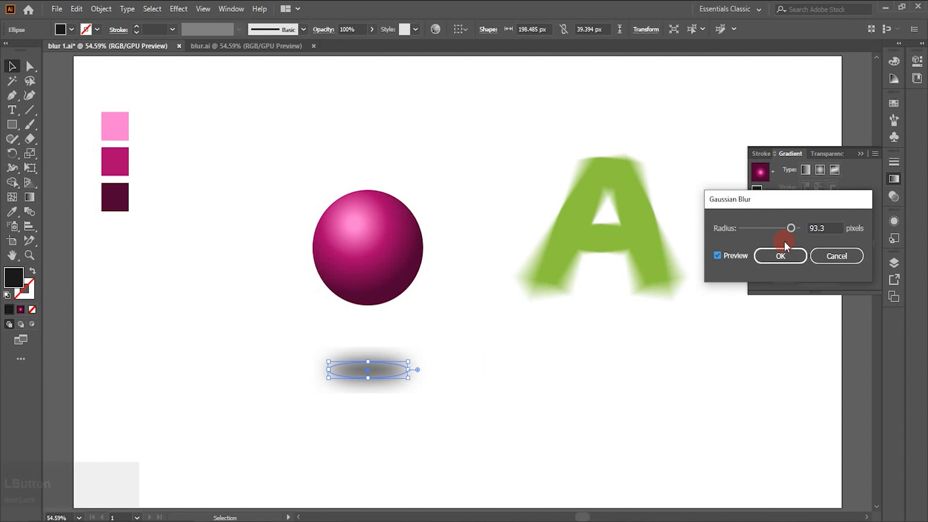
double_click(810, 228)
type("95")
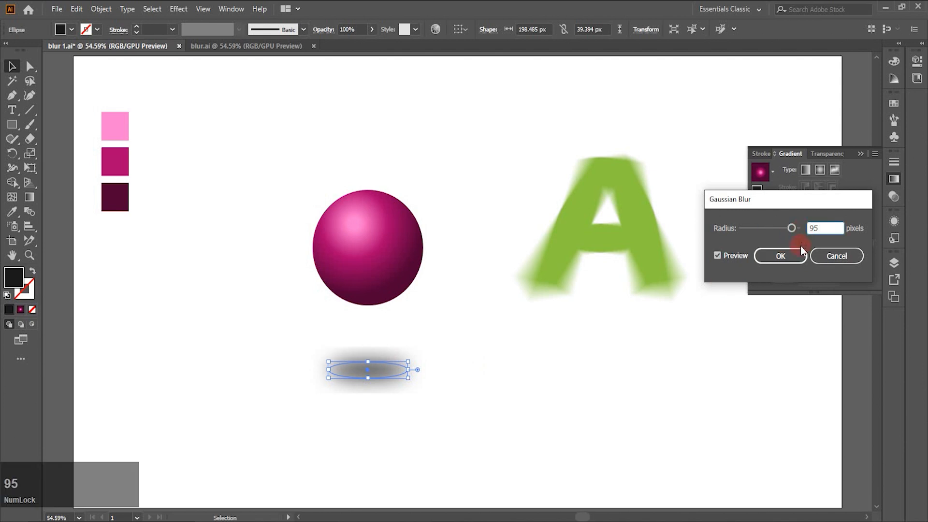
left_click(770, 258)
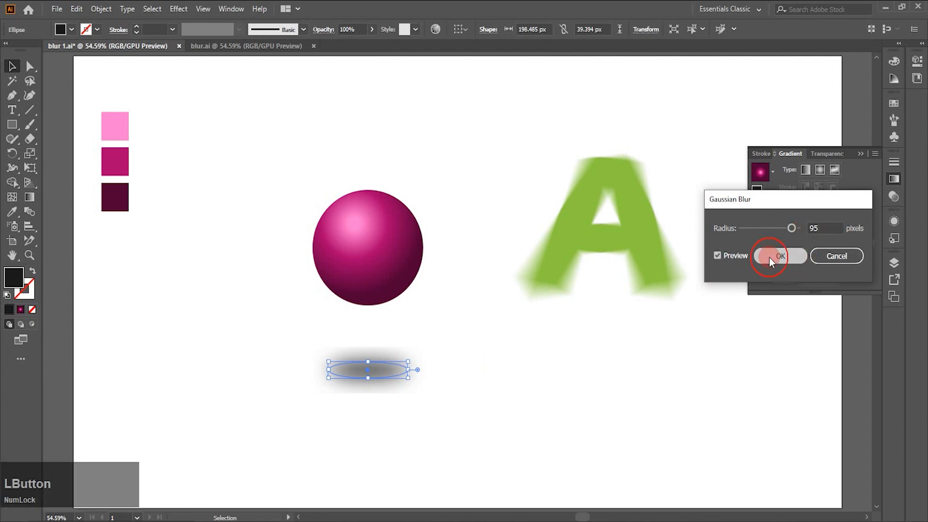
left_click(570, 373)
left_click(379, 370)
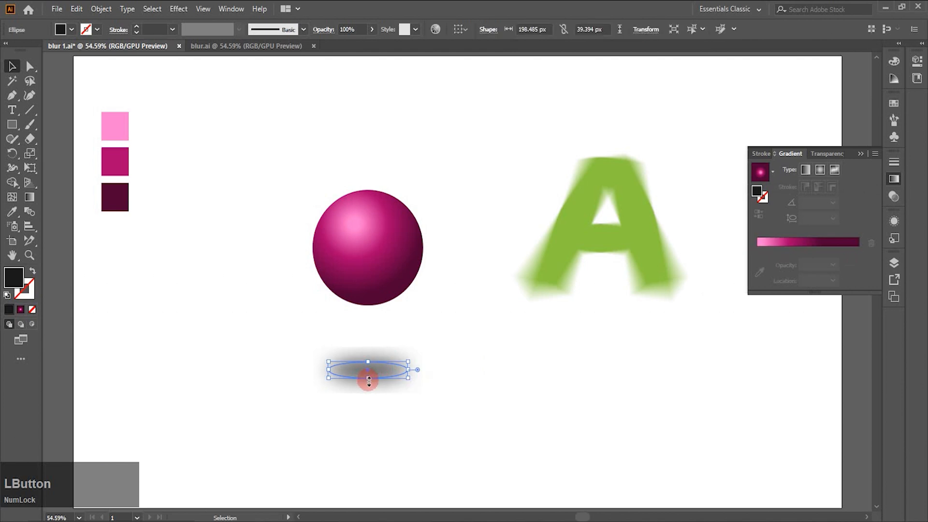
left_click(463, 378)
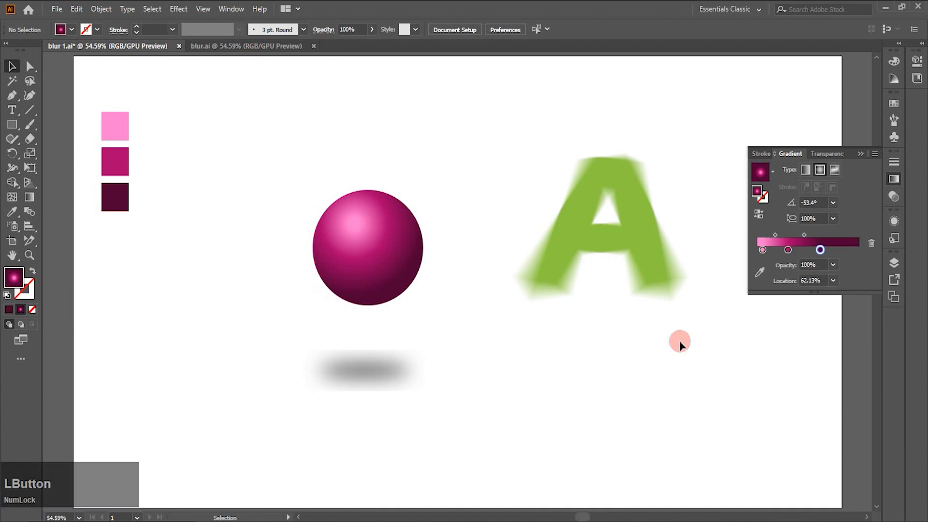
Switch to the blur.ai document and paste a copy of the first garden photo directly in front of the original
left_click(892, 179)
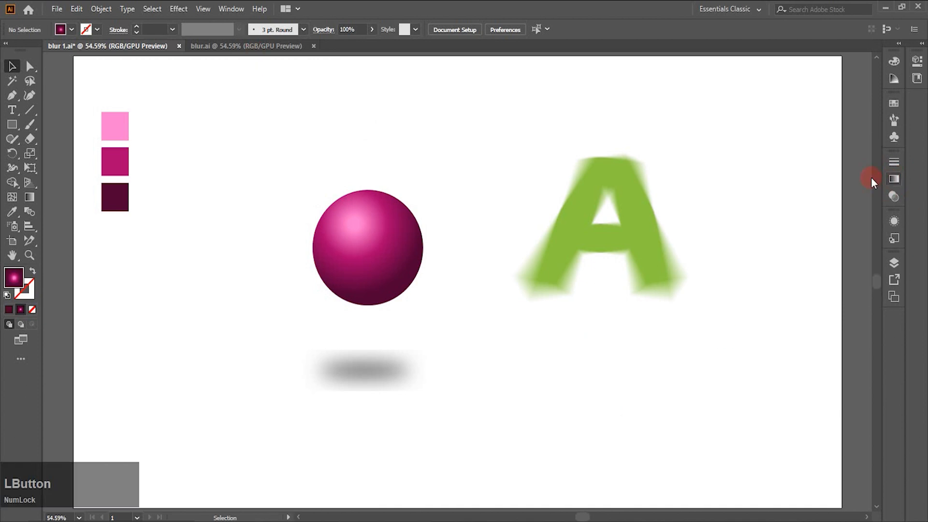
left_click(280, 48)
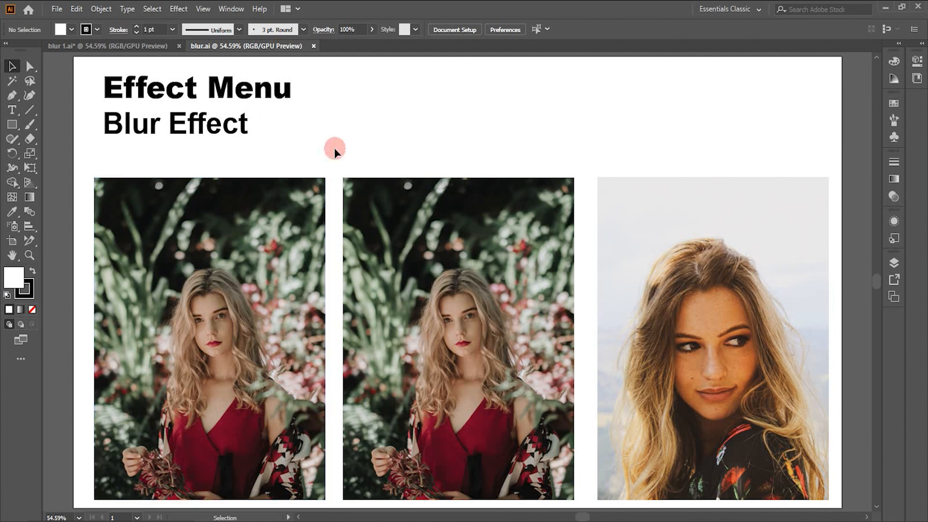
left_click(199, 385)
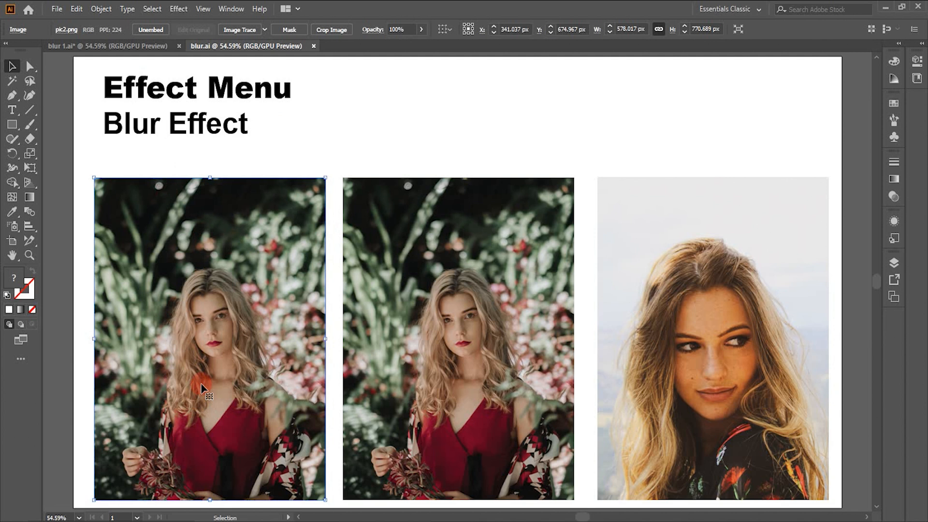
key("ctrl")
key("ctrl+c")
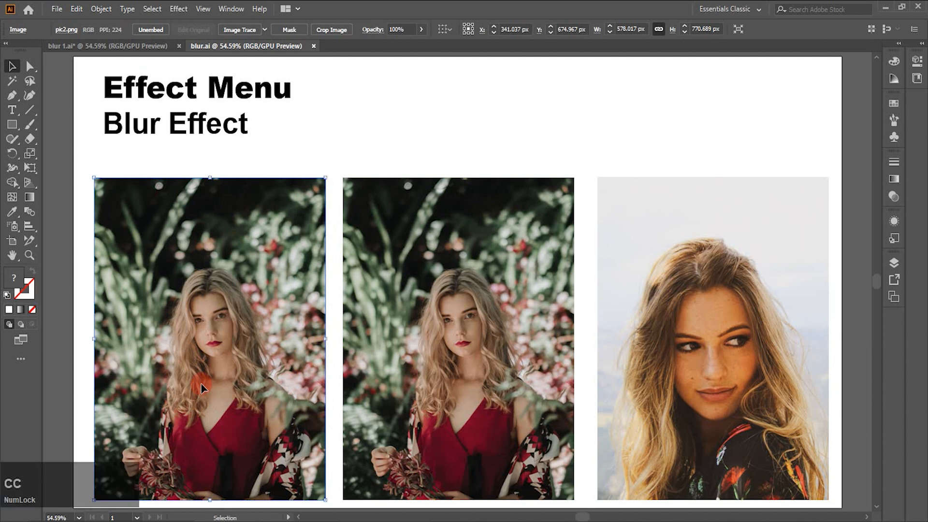
key("ctrl")
key("ctrl+f")
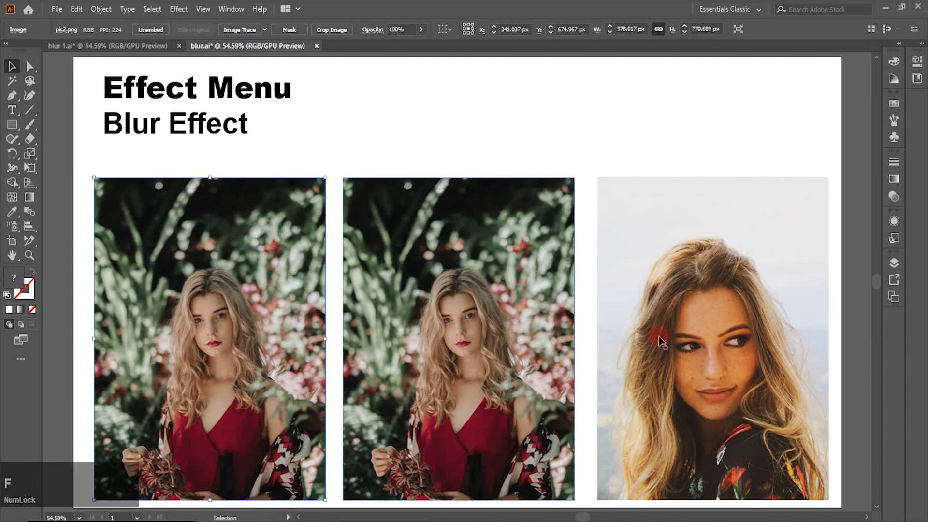
Deselect the pasted copy and hide the original garden photo underneath it, the lowest image in Layer 1
left_click(840, 278)
left_click(894, 263)
left_click(751, 346)
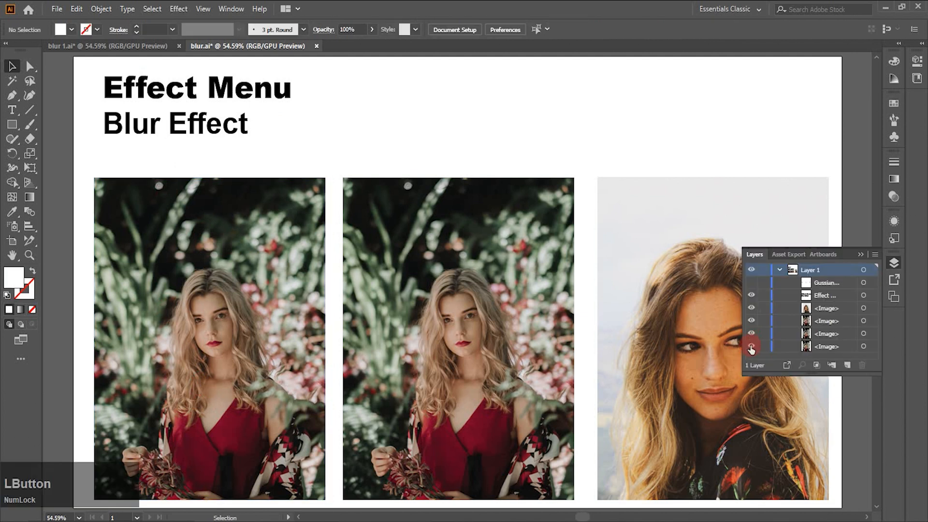
left_click(763, 346)
left_click(752, 346)
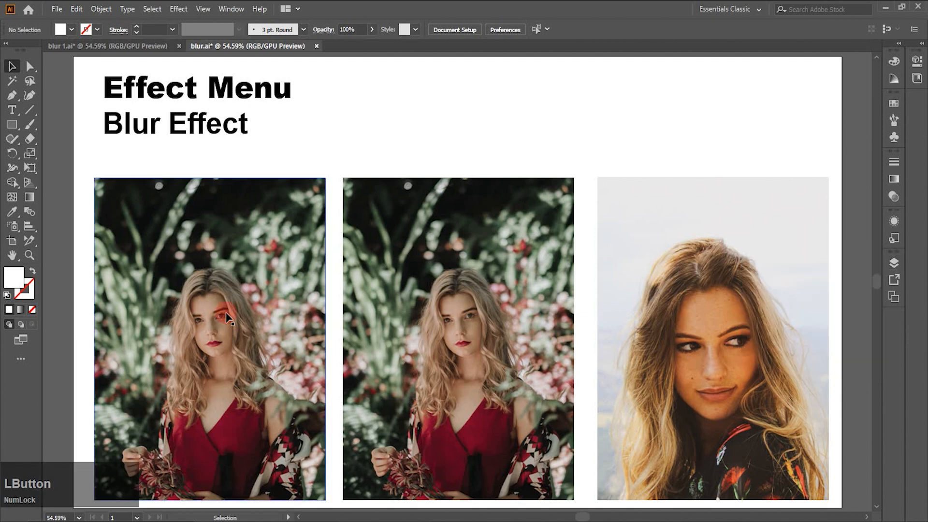
Start a Pen path at the photo's bottom edge beside the bouquet, with no fill and a blue 2A45FF stroke
left_click(29, 255)
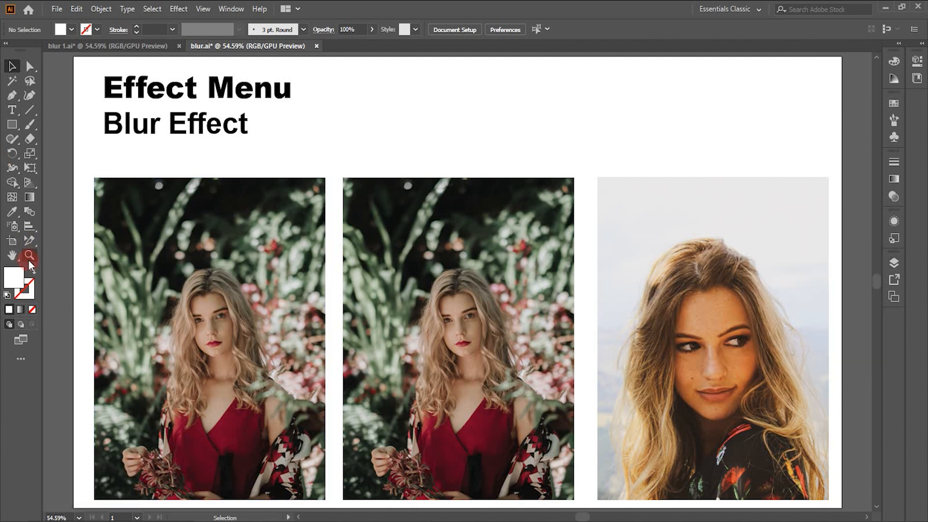
left_click(167, 332)
left_click(488, 390)
key("space")
left_click_drag(475, 232, 440, 298)
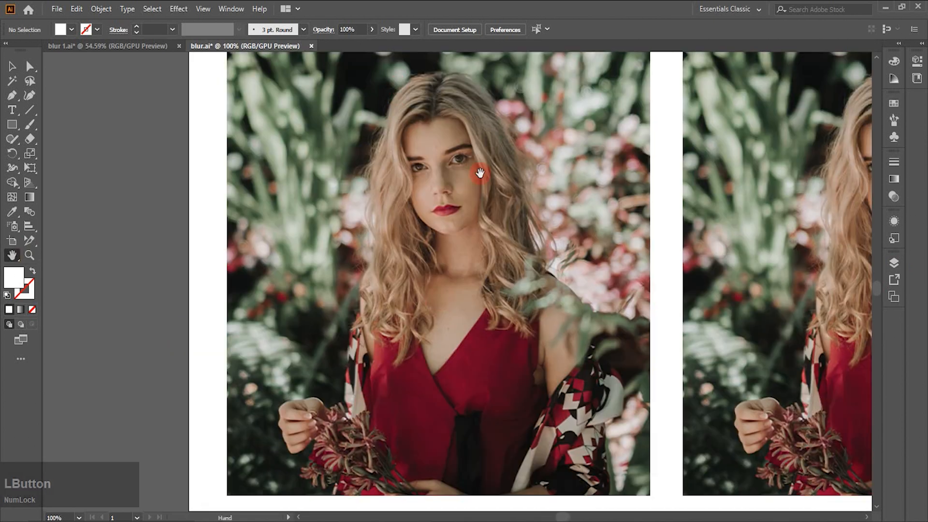
left_click(445, 443)
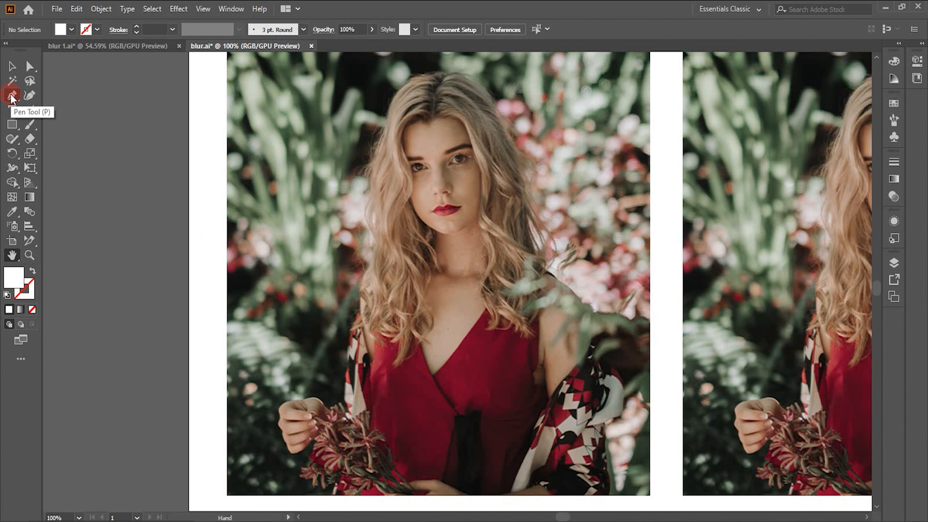
left_click_drag(11, 96, 49, 99)
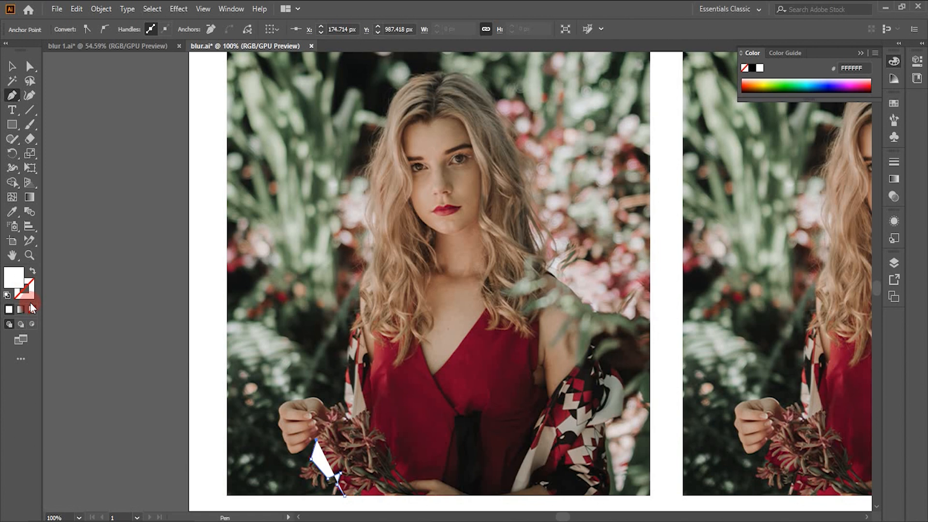
left_click(30, 308)
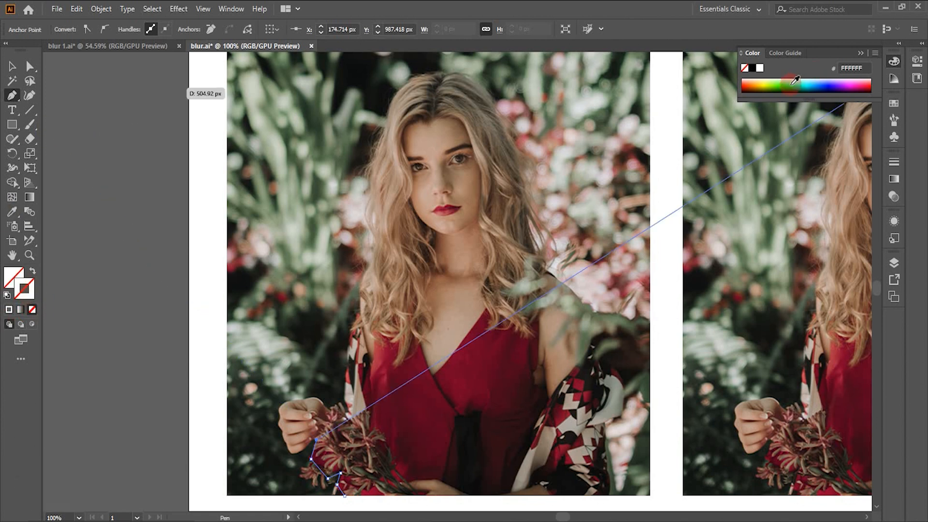
left_click(828, 78)
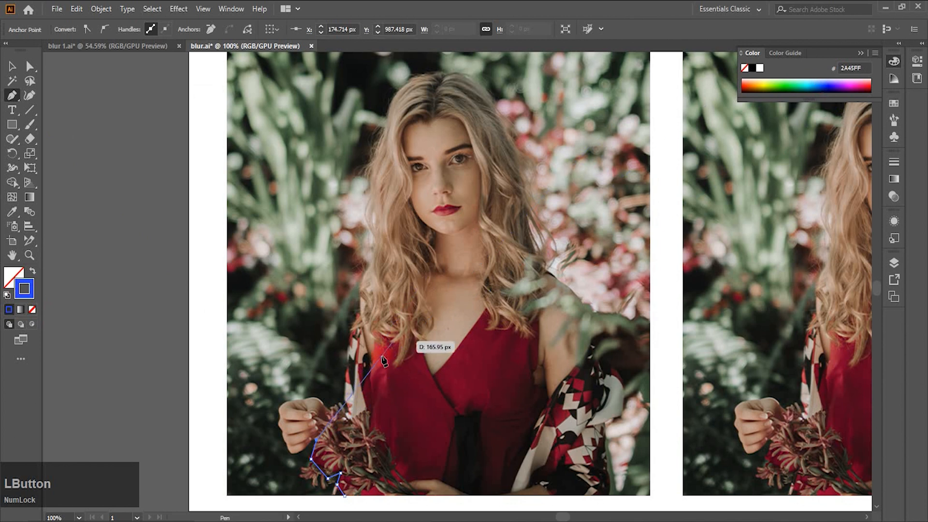
Continue the Pen path around the woman's hand, arm, hair and shoulder to the photo's edge, closing it at the starting point
left_click(311, 440)
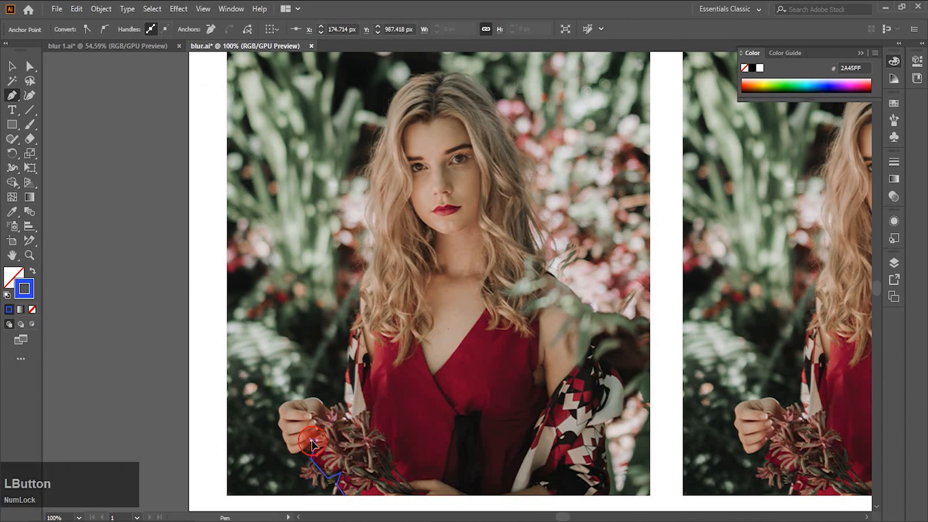
left_click_drag(288, 454, 277, 447)
left_click(277, 404)
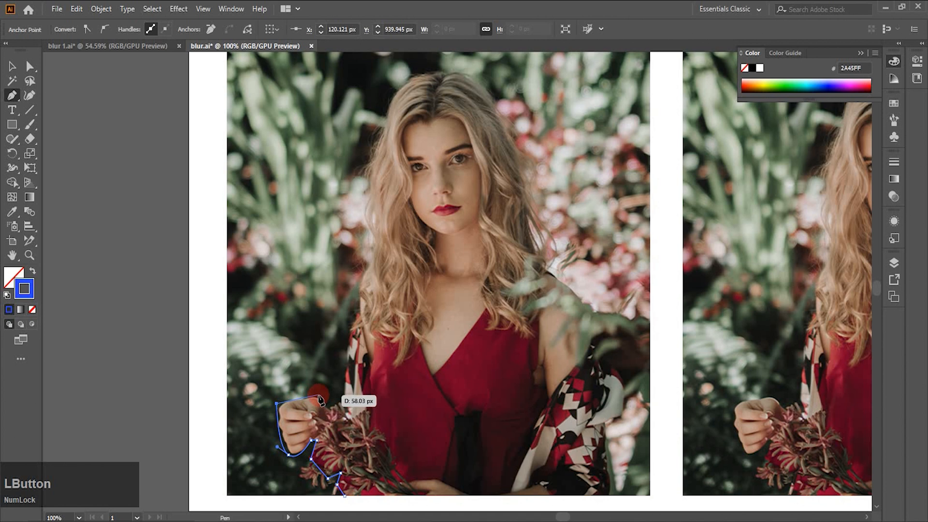
left_click_drag(308, 398, 339, 424)
left_click(329, 409)
left_click(342, 397)
left_click_drag(368, 266, 372, 142)
left_click(384, 130)
left_click_drag(443, 75, 497, 86)
left_click(502, 126)
left_click(523, 213)
left_click(542, 262)
left_click(594, 315)
left_click(650, 325)
left_click(650, 495)
left_click(344, 496)
Select the traced outline together with the photo copy and make a clipping mask that cuts out the woman
key("v")
left_click(156, 264)
left_click_drag(188, 225, 438, 394)
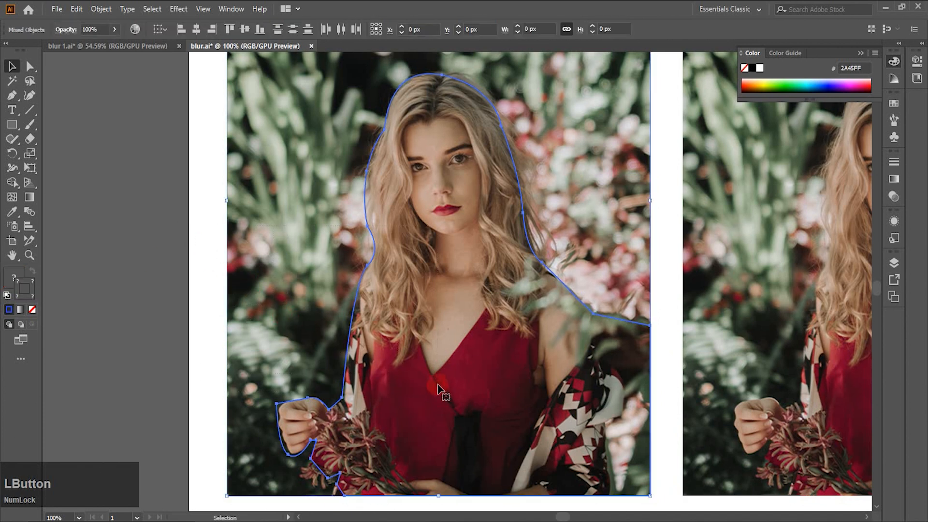
right_click(380, 338)
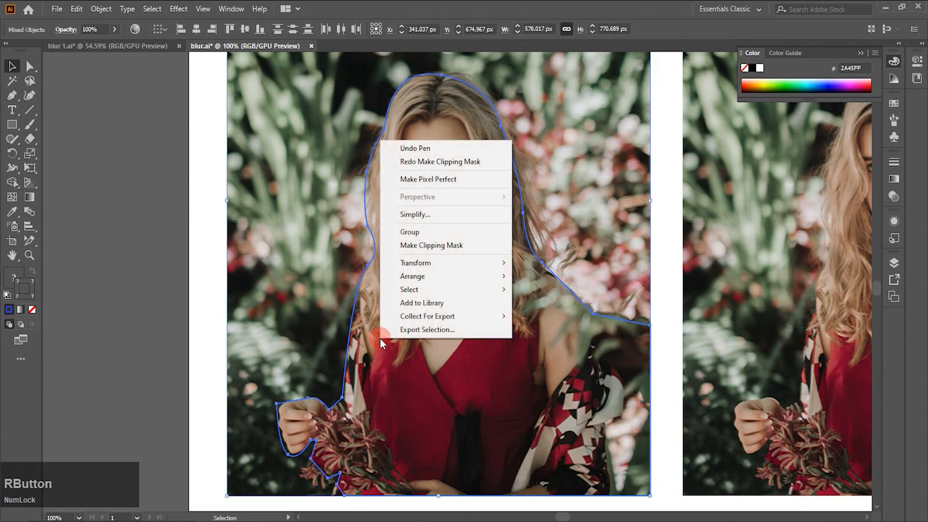
left_click(419, 246)
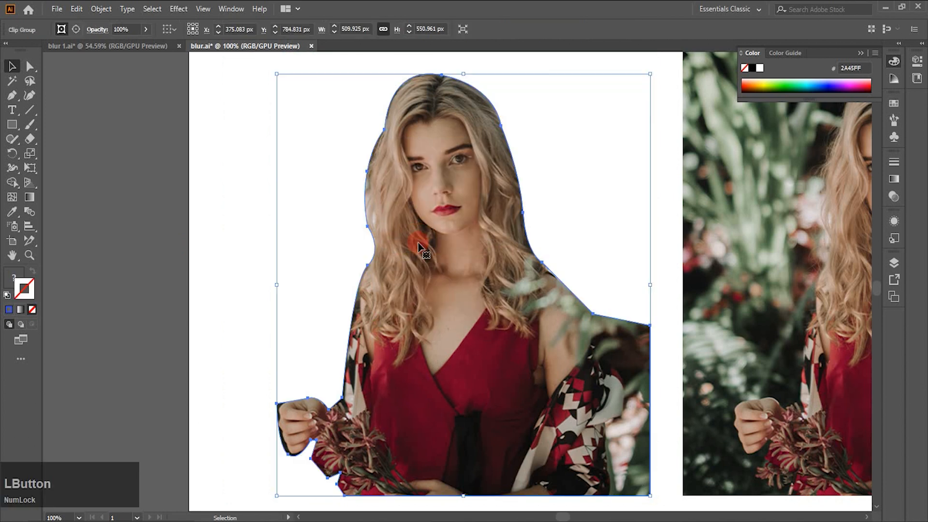
Show the hidden original photo behind the cutout and fit the whole artboard in view
left_click(894, 265)
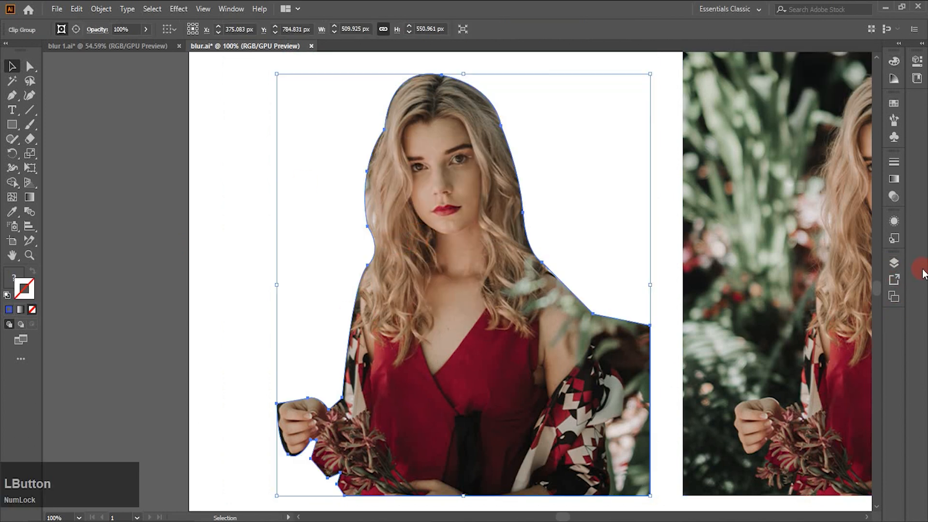
left_click(764, 347)
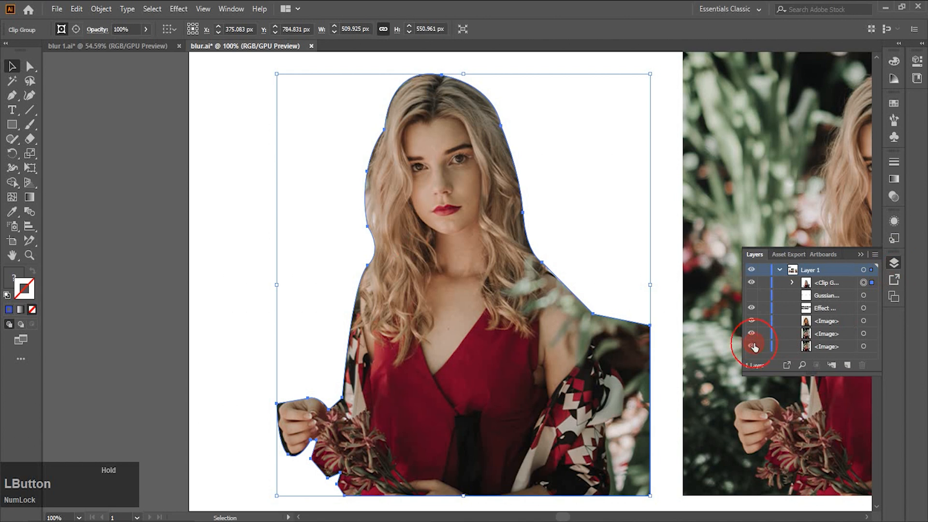
left_click(752, 346)
left_click(74, 517)
left_click(78, 517)
left_click(99, 501)
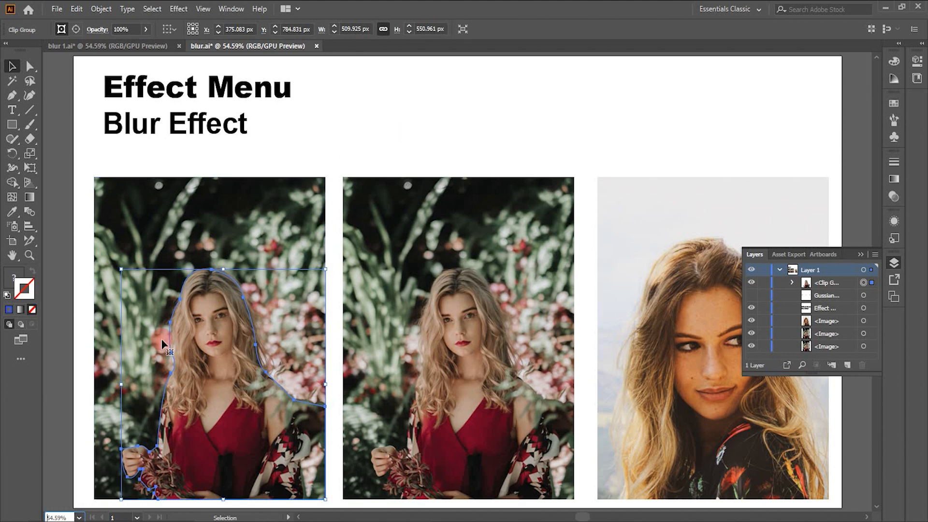
Apply a Gaussian Blur with a 15.2-pixel radius and preview enabled to the original photo behind the cut-out woman
left_click(326, 111)
left_click(251, 207)
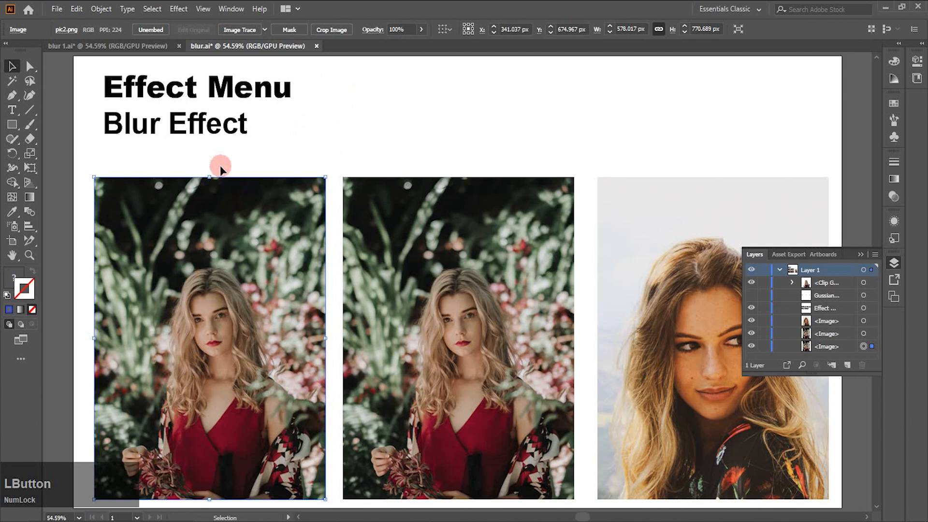
left_click(181, 9)
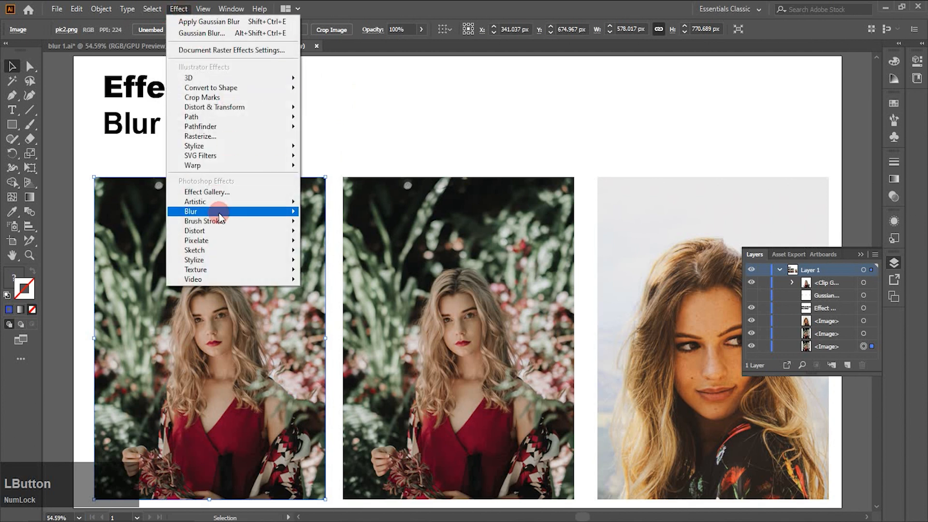
mouse_move(220, 213)
left_click(335, 208)
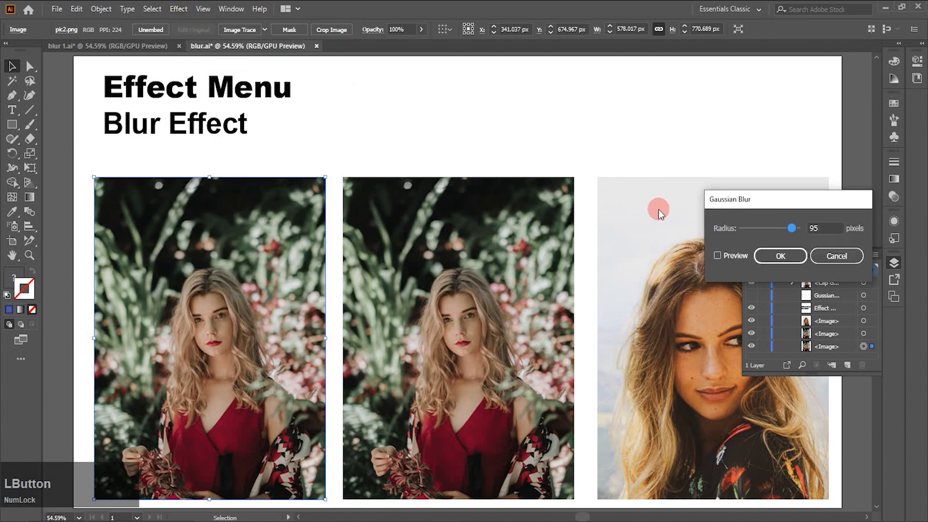
left_click(717, 256)
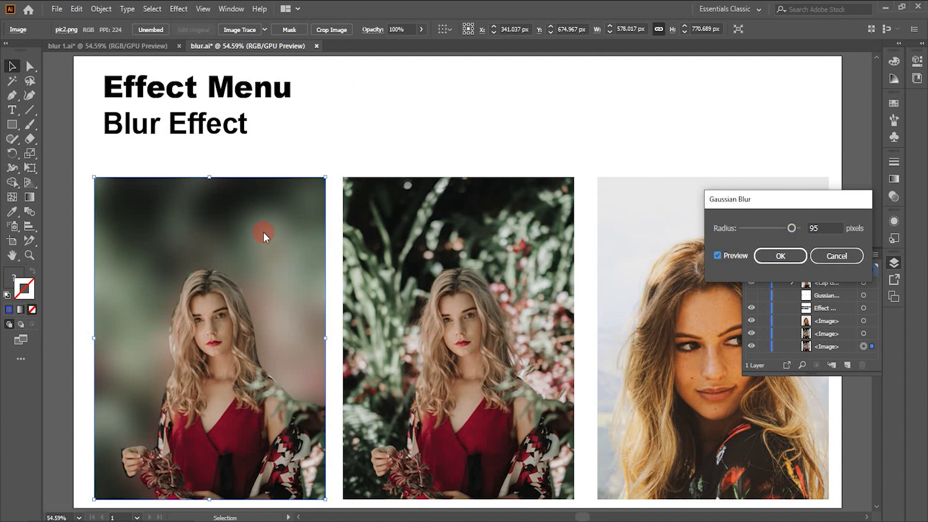
left_click(775, 228)
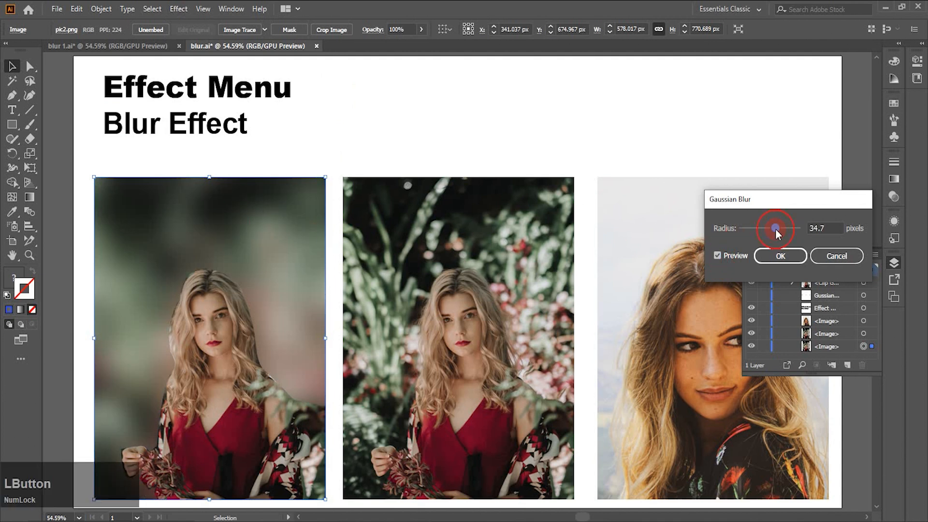
left_click_drag(766, 228, 770, 227)
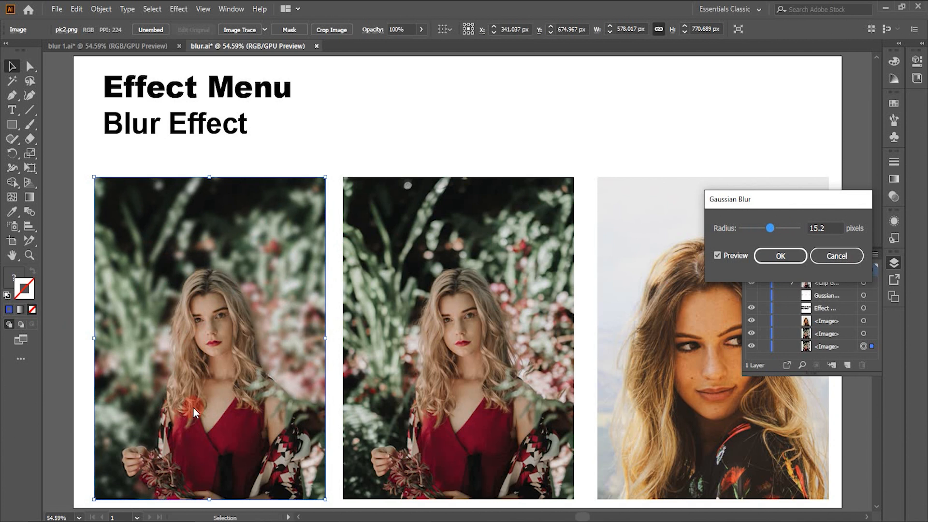
left_click(790, 257)
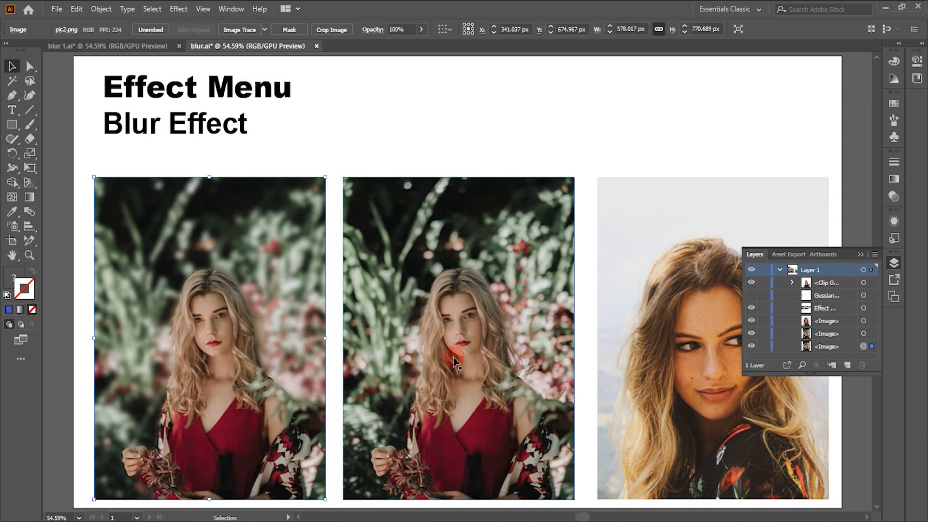
Apply a Radial Blur to the middle photo with amount 10, the Spin method and Good quality
left_click(453, 358)
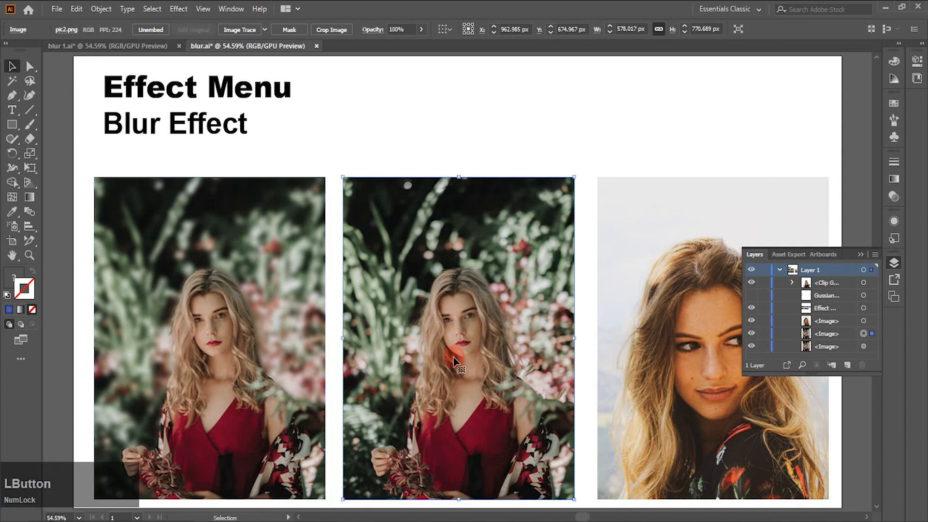
left_click(187, 13)
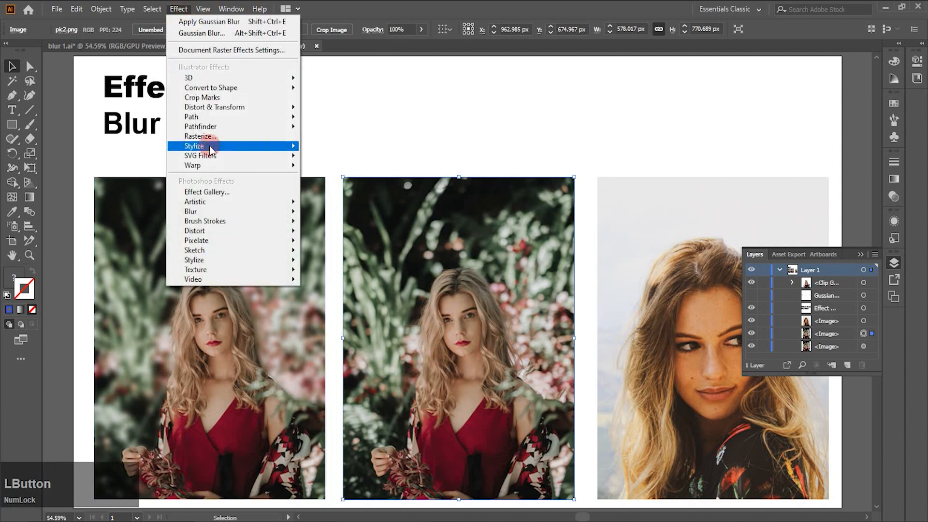
mouse_move(222, 215)
left_click(316, 227)
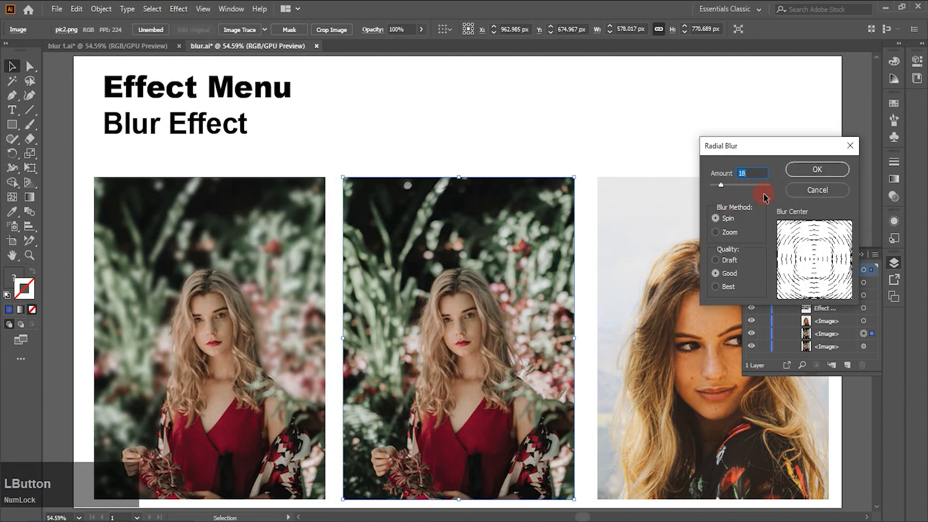
left_click_drag(726, 185, 716, 186)
left_click(739, 221)
left_click(729, 276)
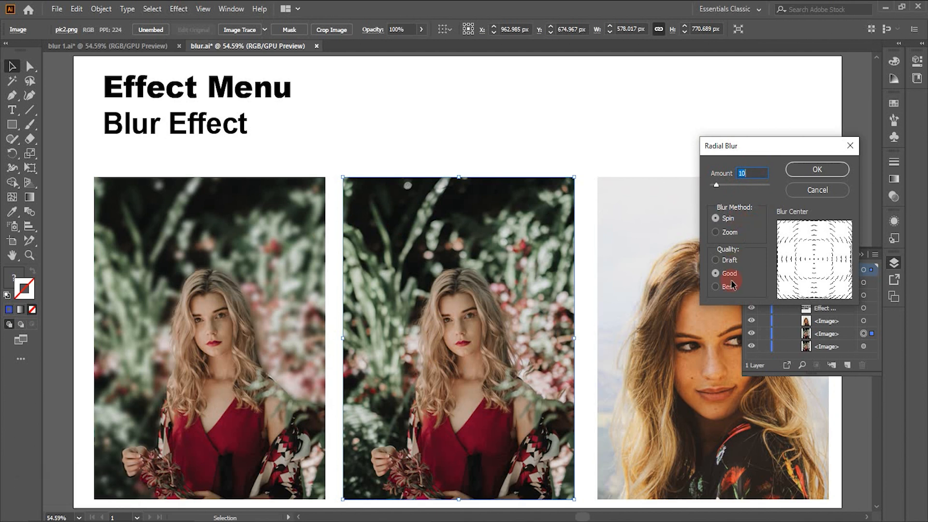
left_click(820, 170)
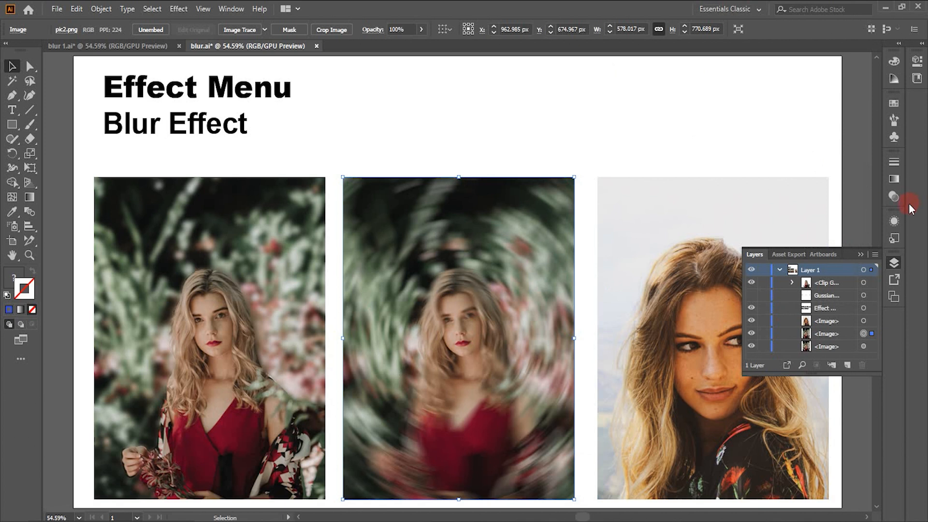
Edit the middle photo's existing Radial Blur effect and set its amount to 8
left_click(894, 220)
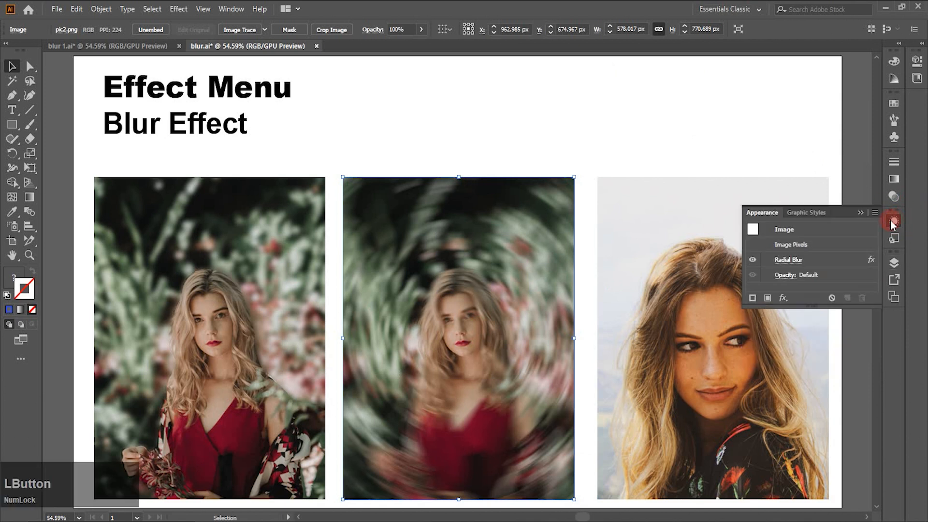
left_click(797, 260)
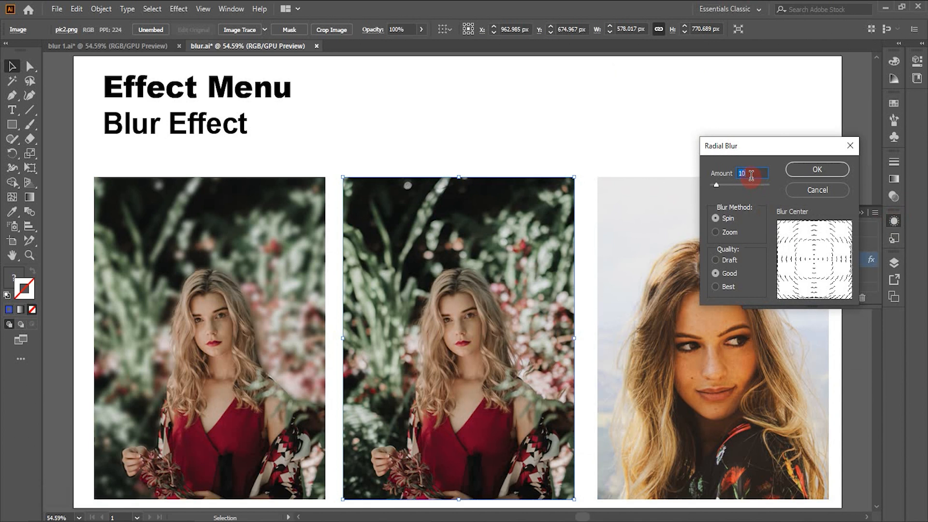
type("8")
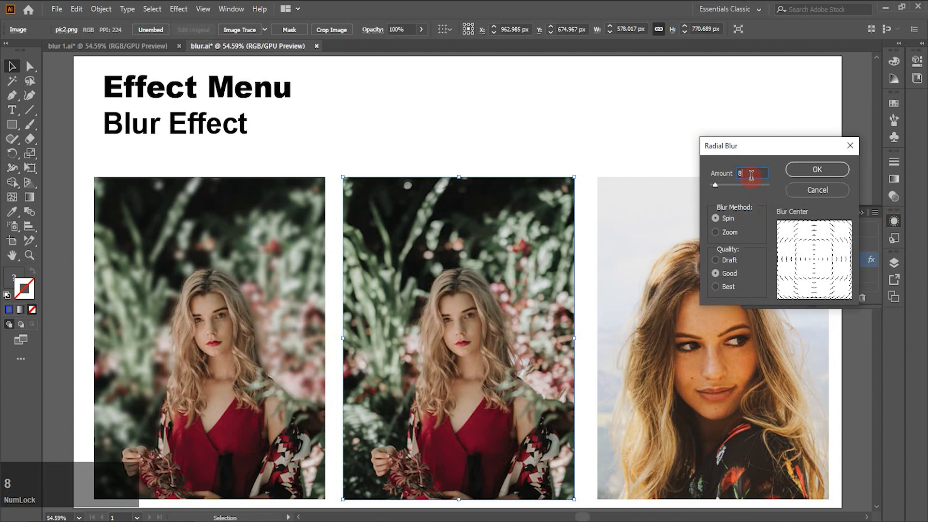
left_click(818, 177)
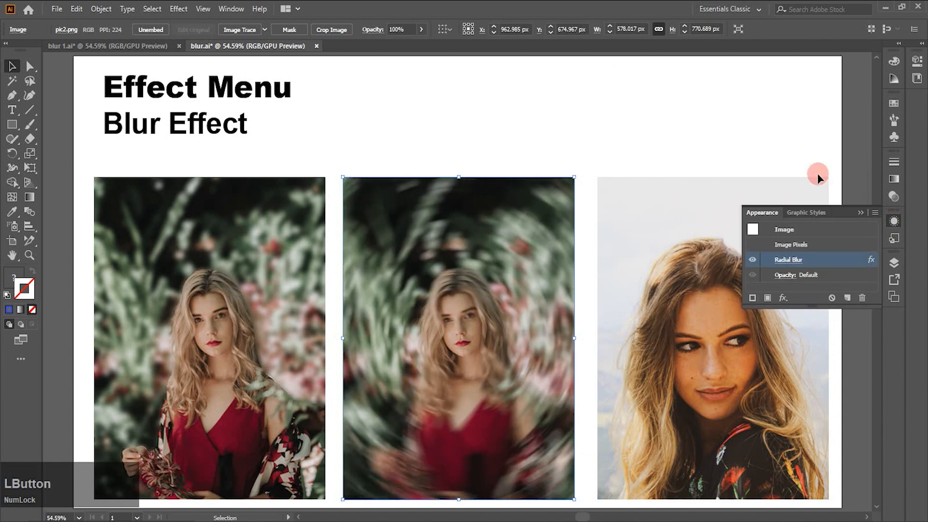
Delete the radially blurred middle photo and place a copy of the portrait beside it in the empty space
left_click(464, 427)
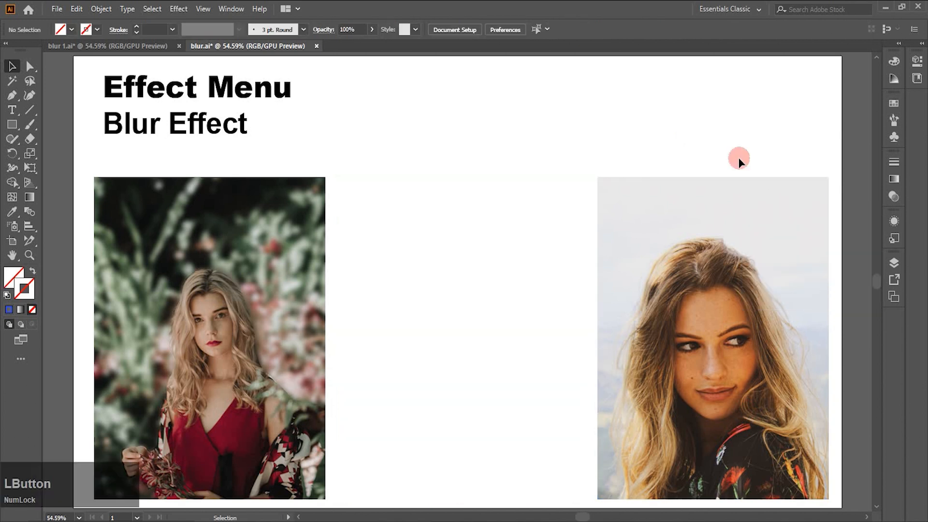
left_click_drag(665, 343, 416, 339)
Open the Smart Blur settings for the original portrait beside the new copy and zoom the effect preview out to 25%
left_click(670, 356)
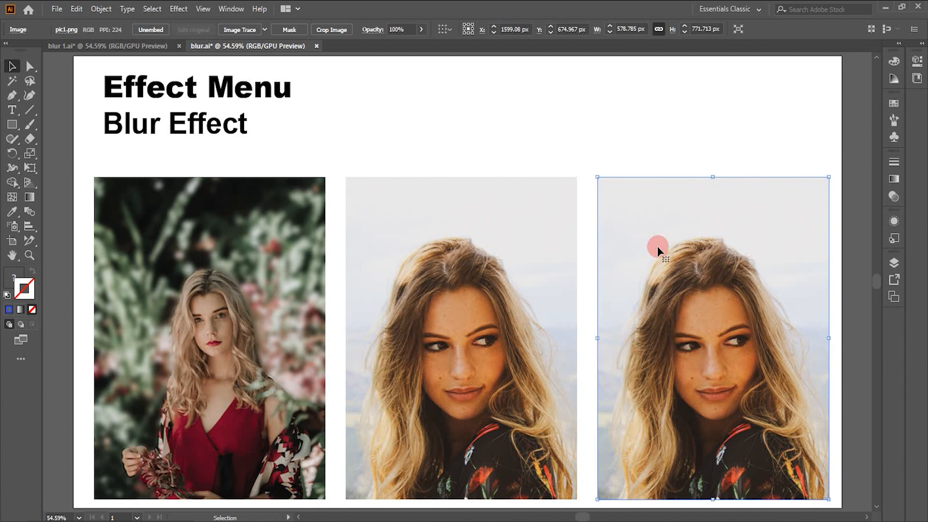
left_click(178, 9)
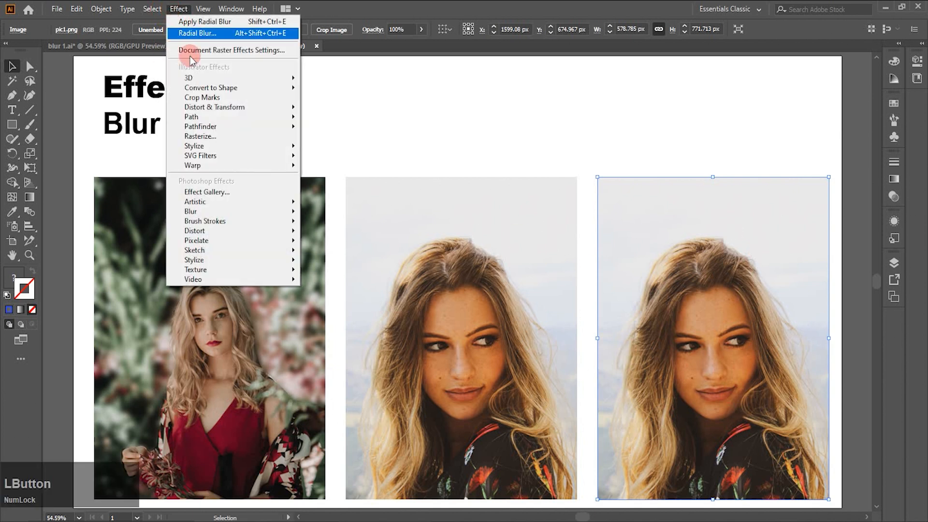
mouse_move(203, 240)
mouse_move(213, 214)
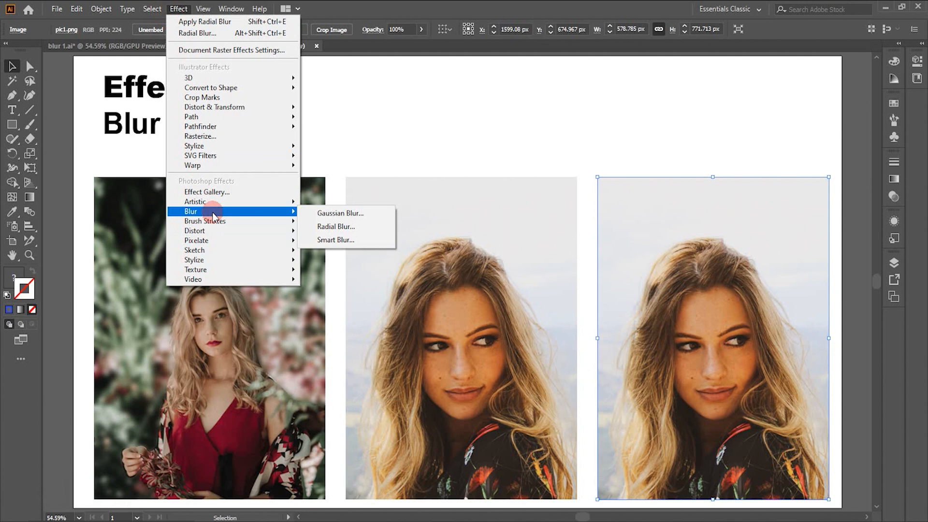
left_click(330, 242)
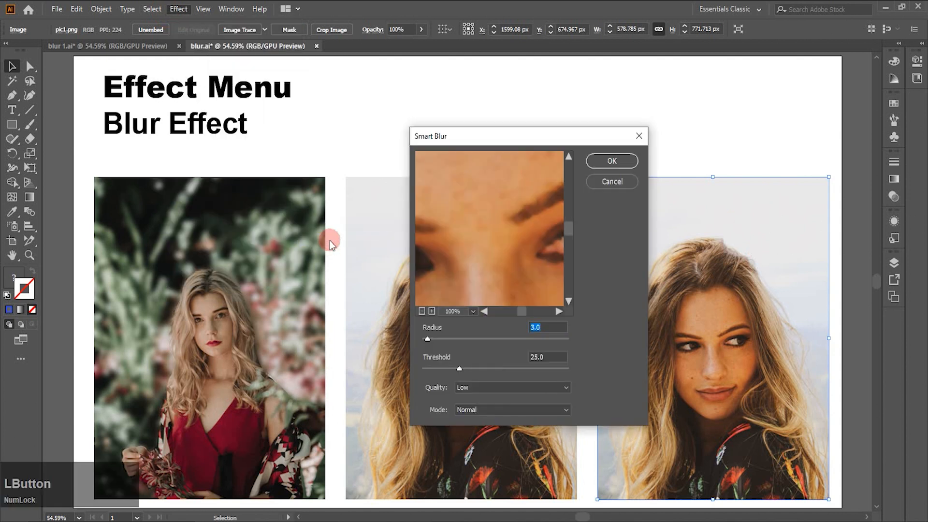
left_click(422, 311)
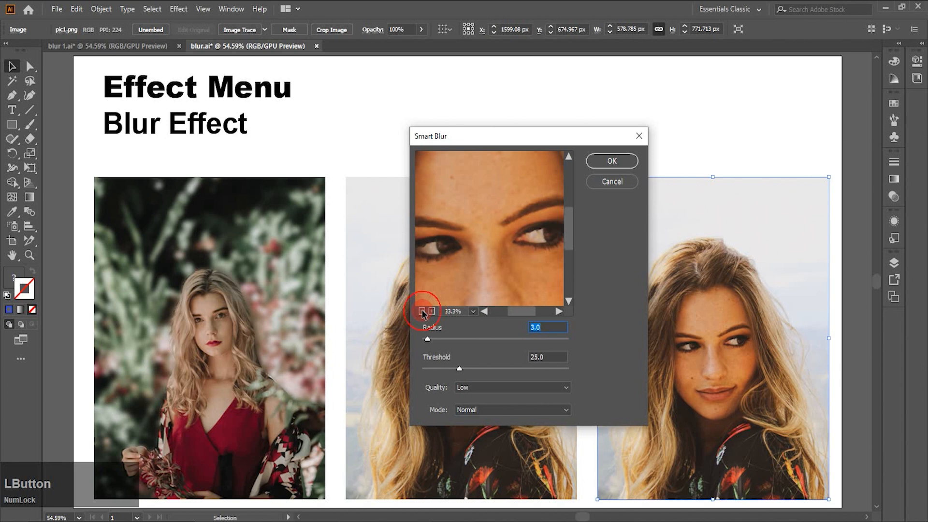
left_click(422, 312)
left_click(422, 312)
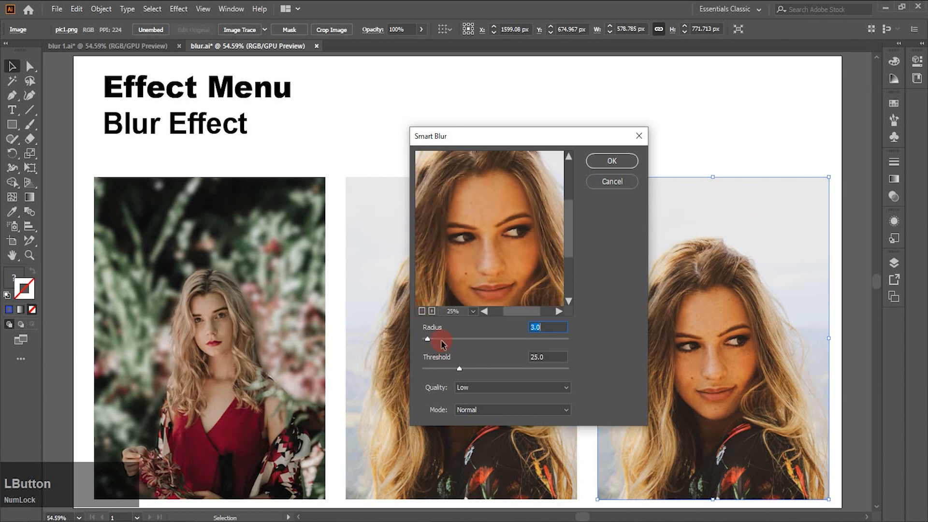
Set the Smart Blur radius to 23.4, the threshold to 34.6 and the quality to High
left_click_drag(437, 344, 457, 341)
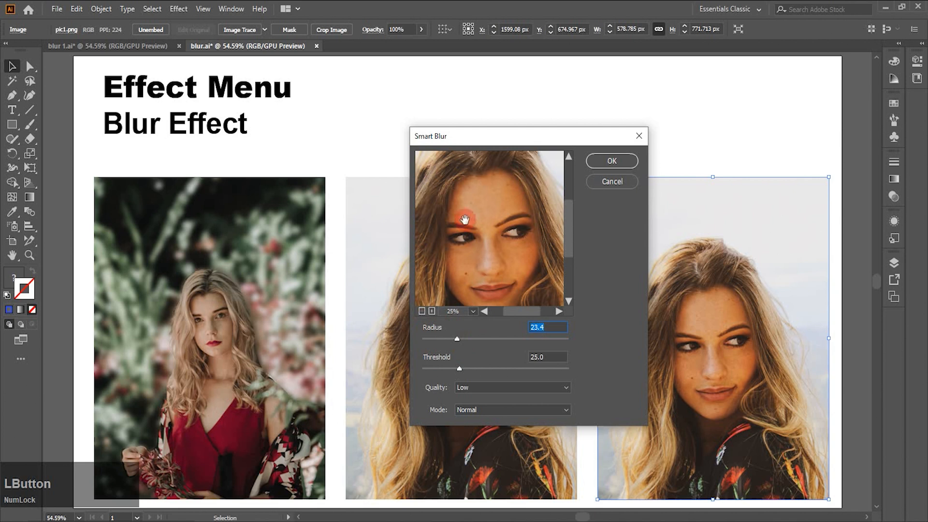
left_click(472, 368)
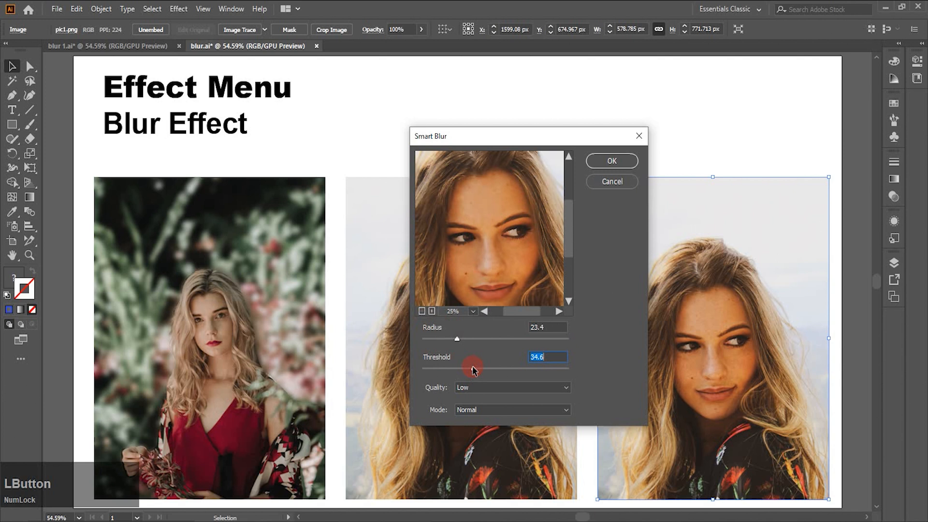
left_click(567, 388)
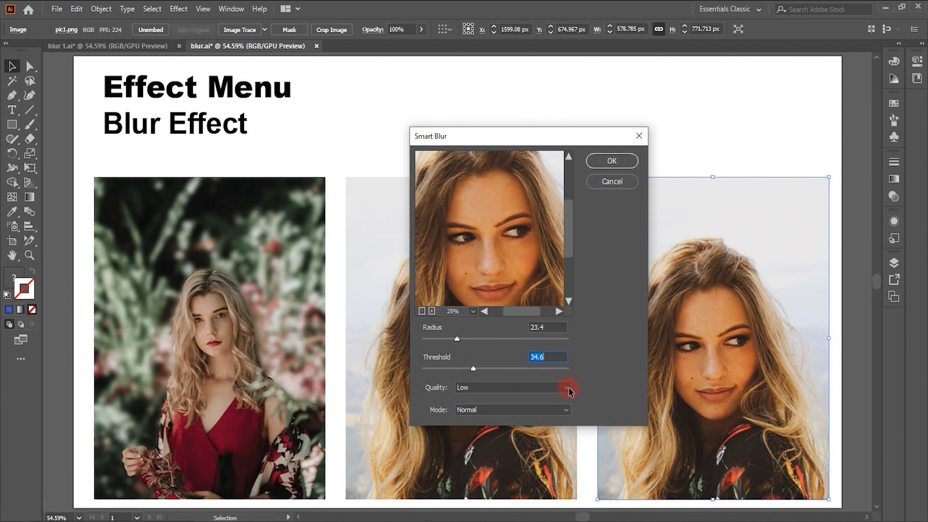
left_click(567, 388)
left_click(467, 417)
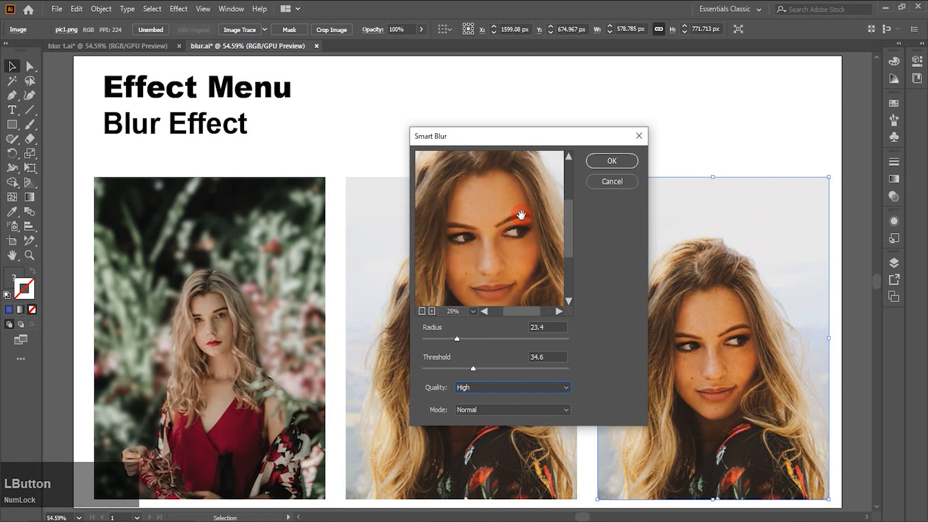
Try the Edge Only and Overlay Edge modes in the Smart Blur preview and return the mode to Normal
left_click(565, 411)
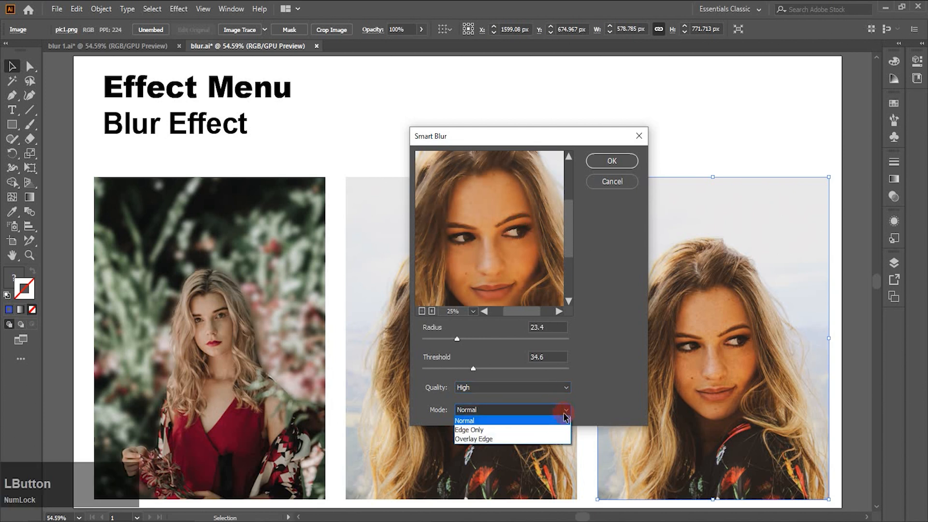
left_click(493, 430)
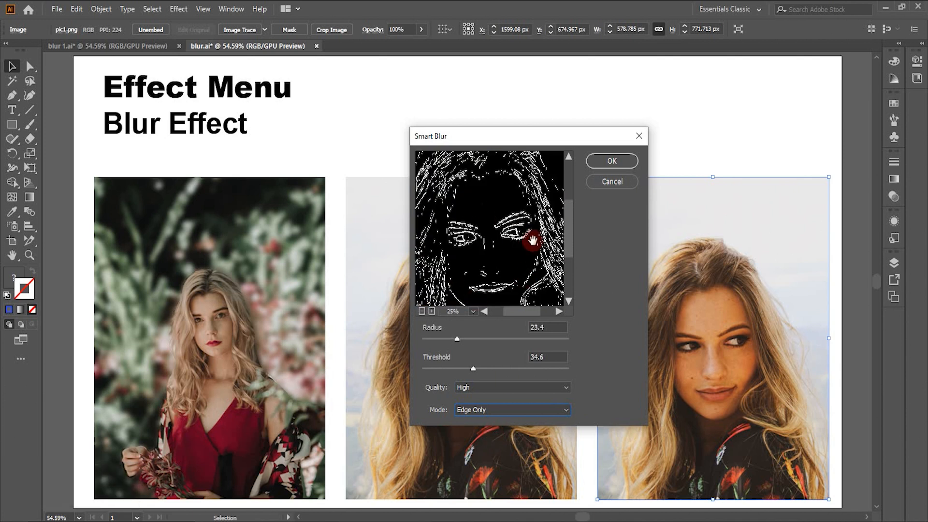
left_click(563, 410)
left_click(483, 438)
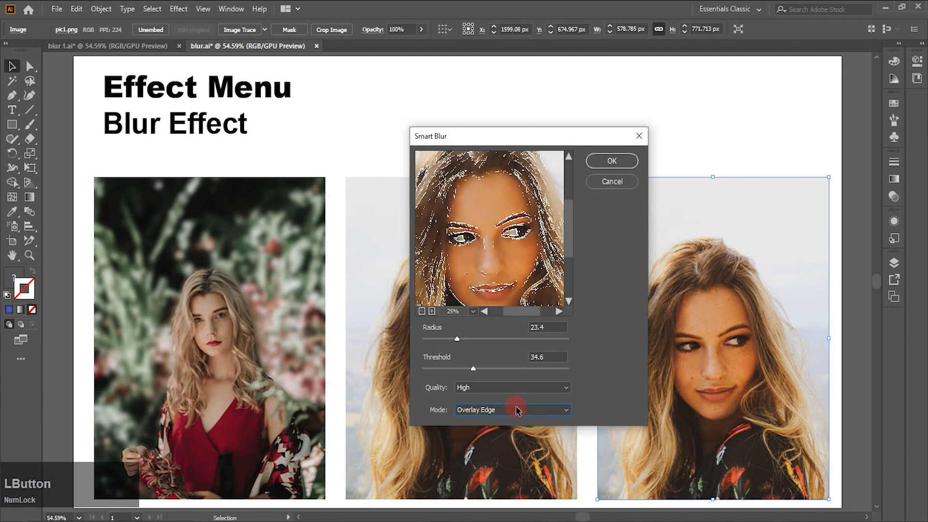
left_click(612, 161)
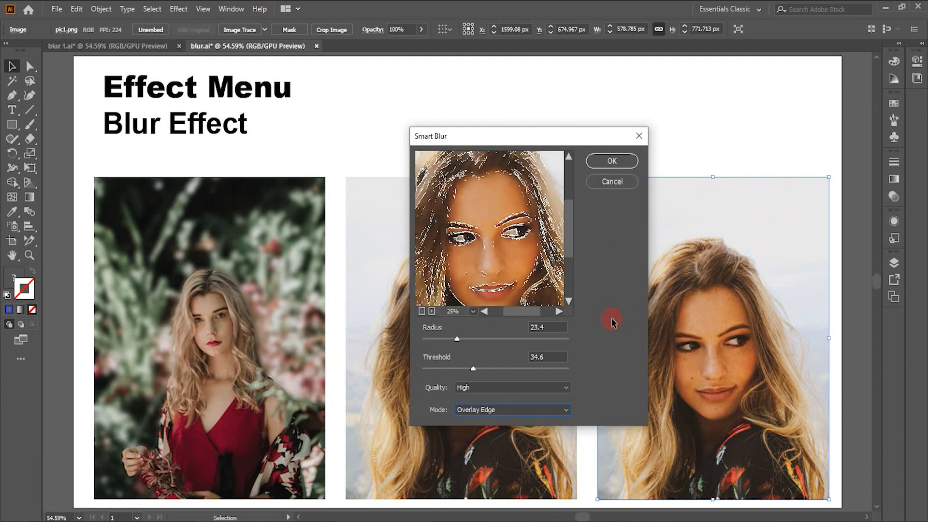
left_click_drag(568, 414, 468, 426)
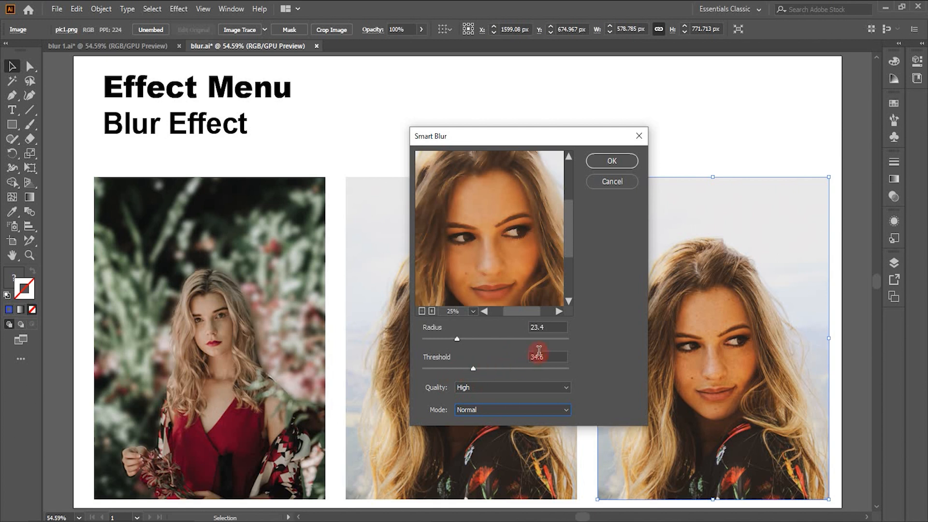
Increase the Smart Blur radius slightly, apply the effect to the portrait and deselect it
left_click(462, 339)
left_click(610, 166)
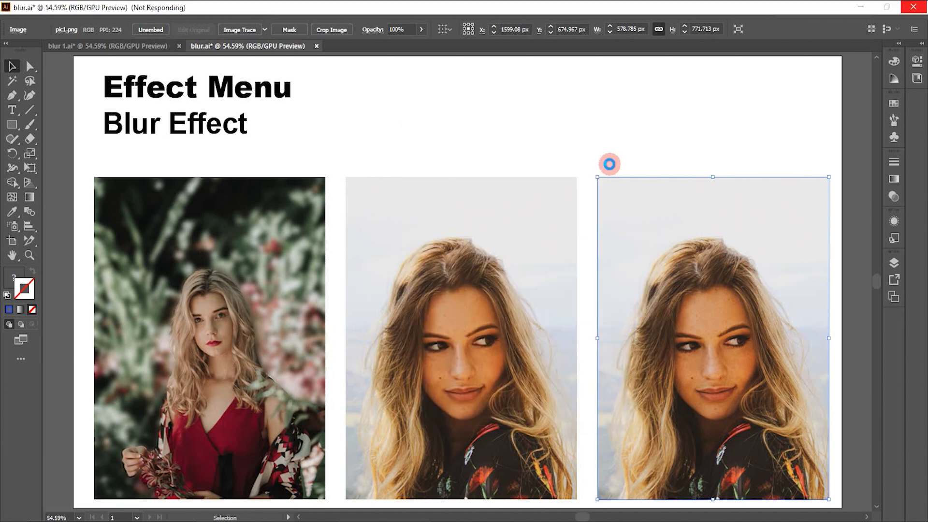
left_click(634, 130)
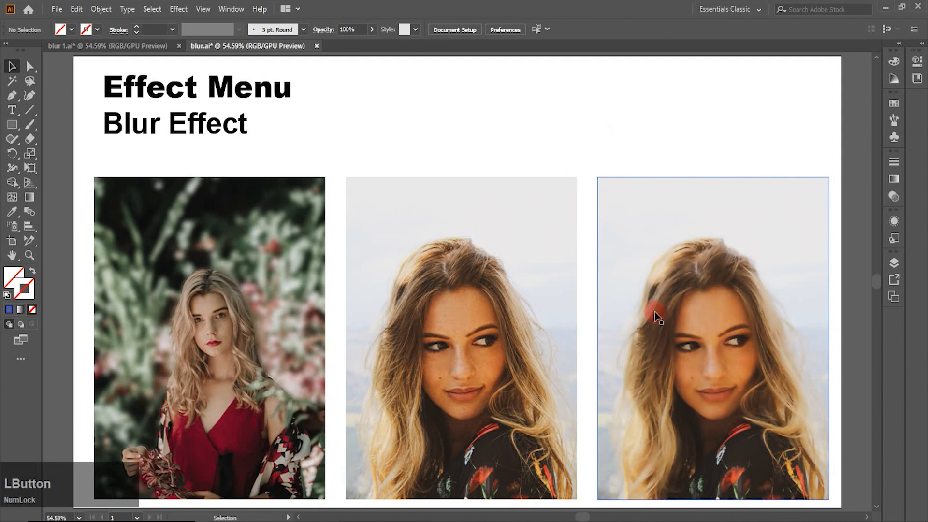
Move the unblurred portrait copy against the smart-blurred one and compare the two faces close up
left_click_drag(493, 410, 550, 409)
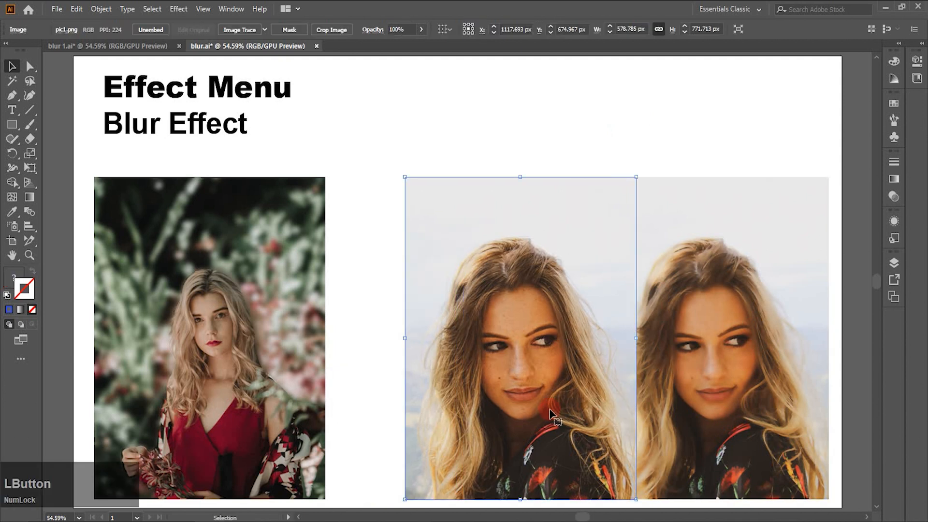
left_click(29, 255)
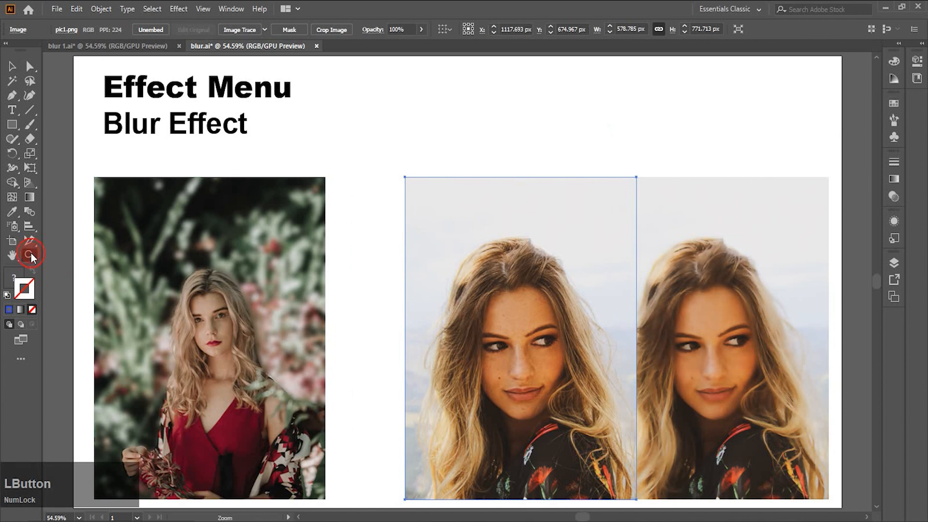
left_click_drag(563, 266, 680, 349)
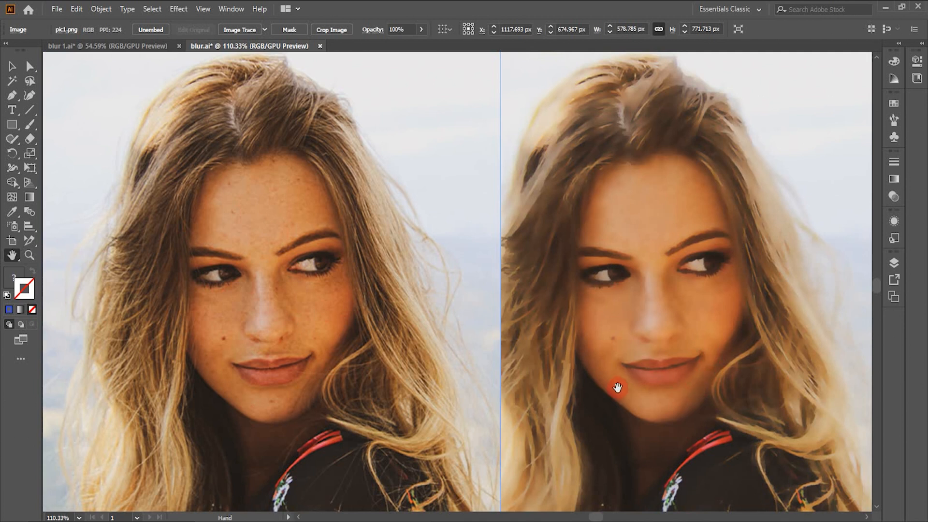
left_click(76, 120)
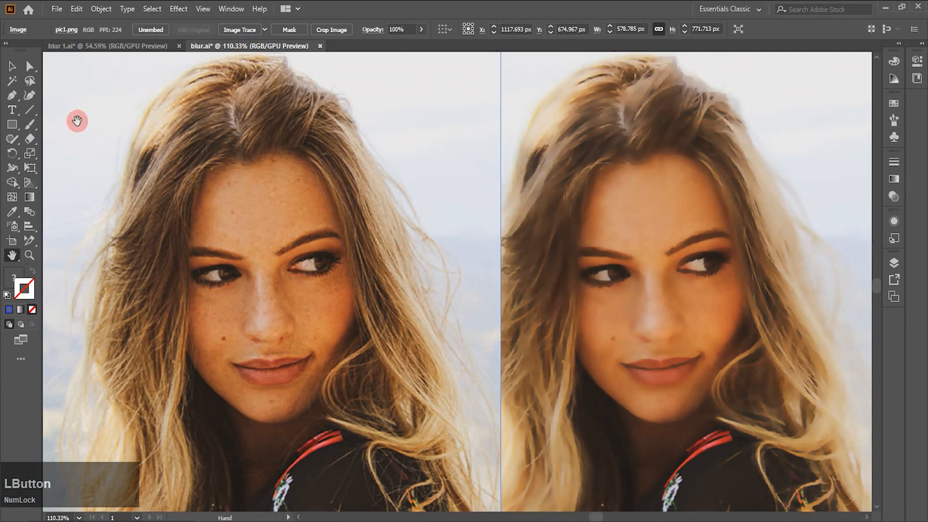